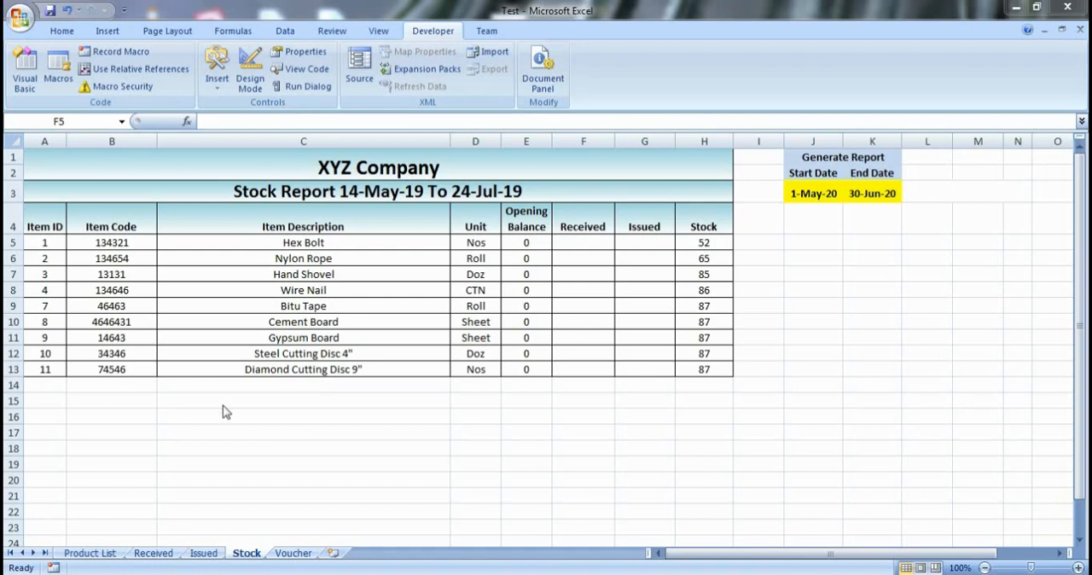
- Examine the Generate Reports user form and its item combo box in the Visual Basic editor, then return to the Stock sheet
left_click(37, 89)
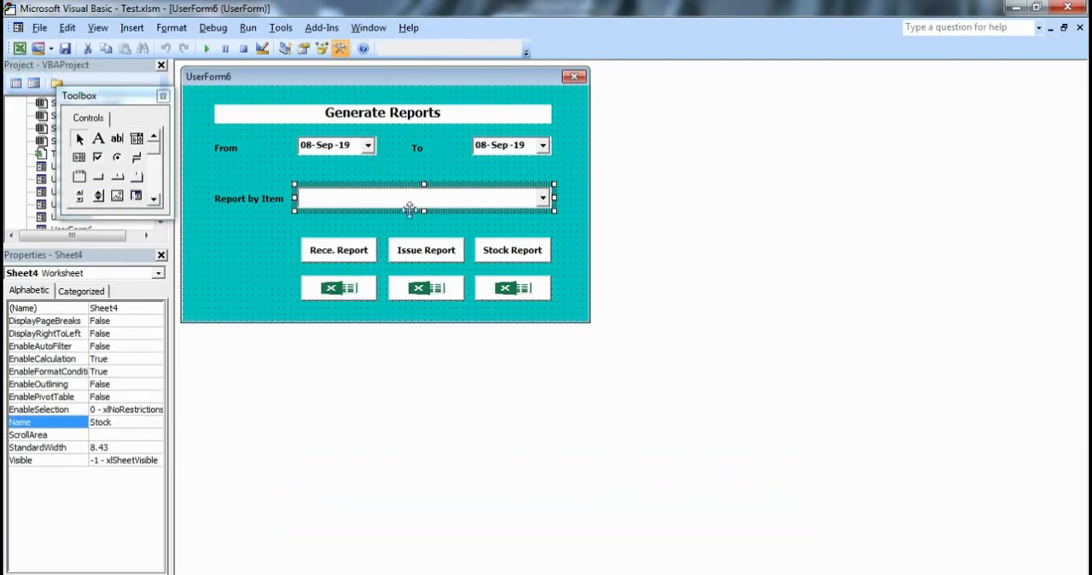
left_click(257, 253)
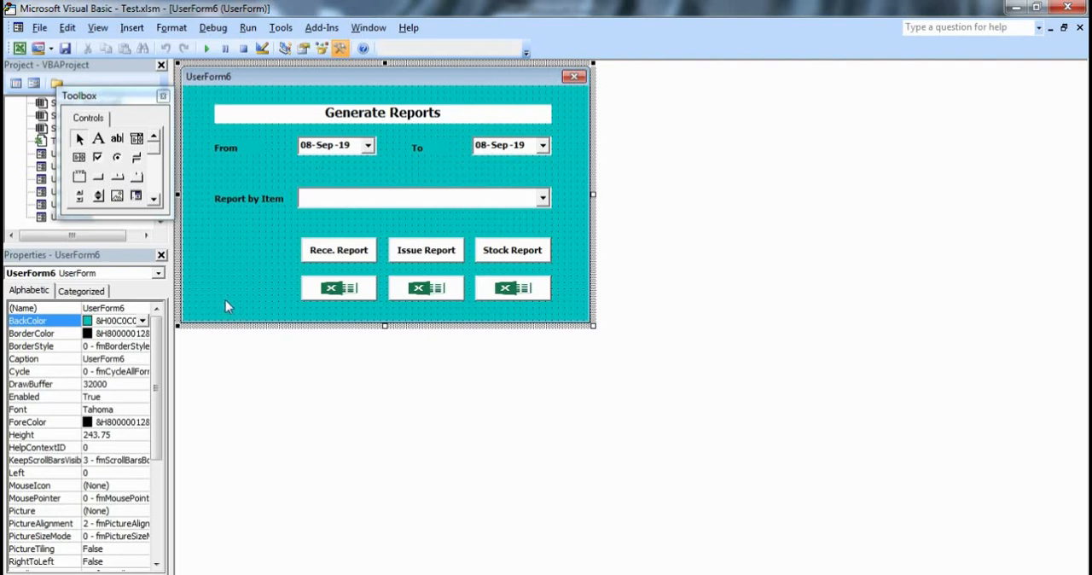
left_click(386, 199)
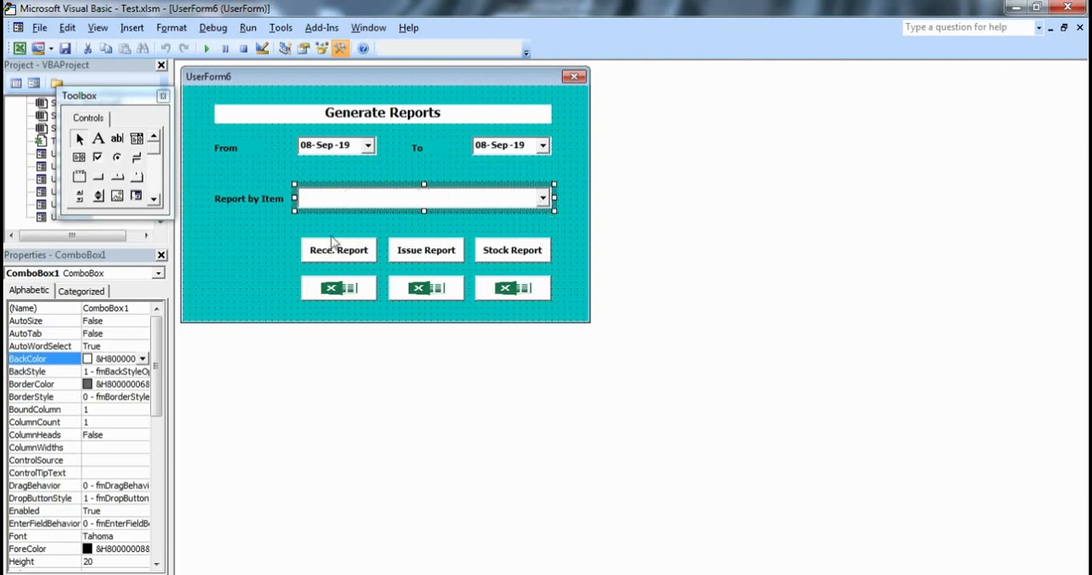
left_click(257, 273)
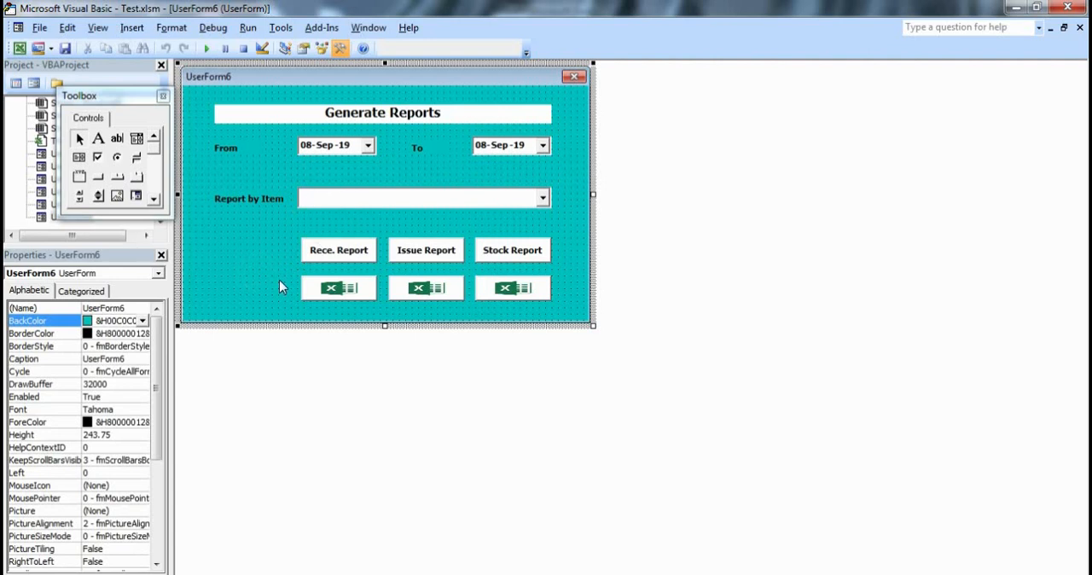
left_click(1079, 27)
left_click(1067, 8)
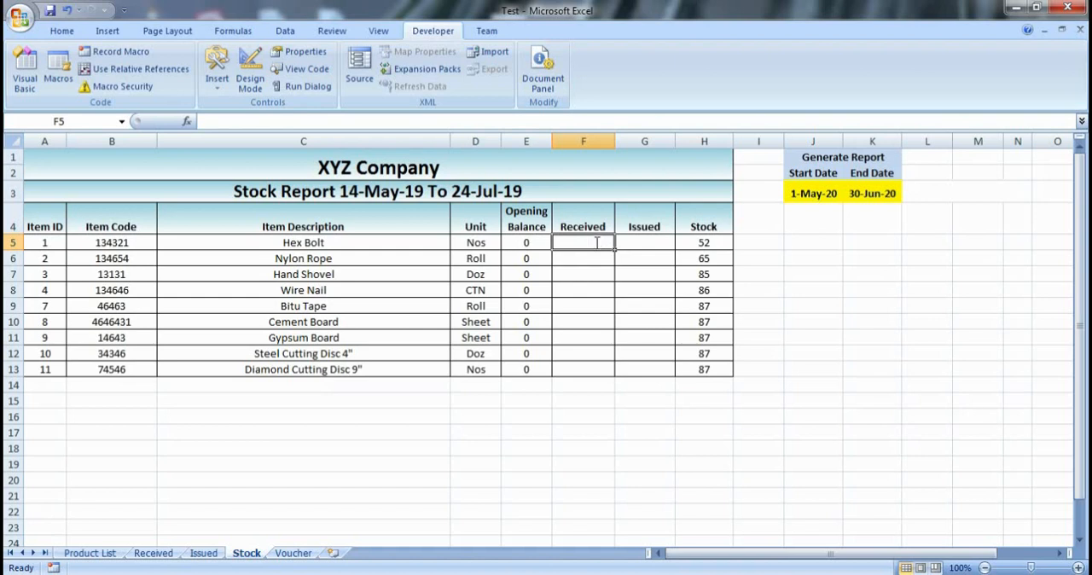
- Start a SUMIFS formula in cell F5 of the Stock sheet, in the Received column for Hex Bolt
type("=")
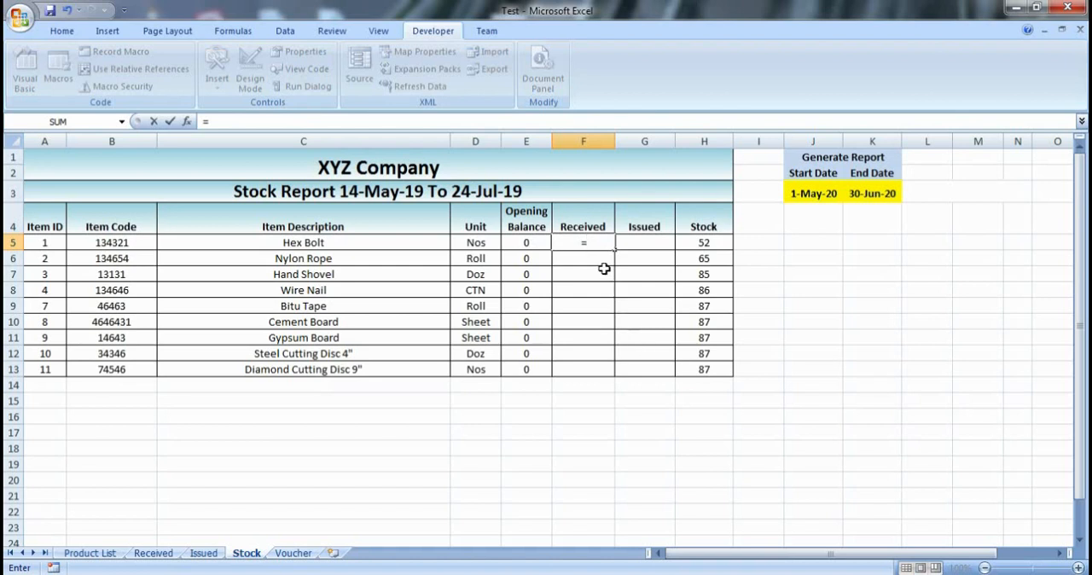
type("s")
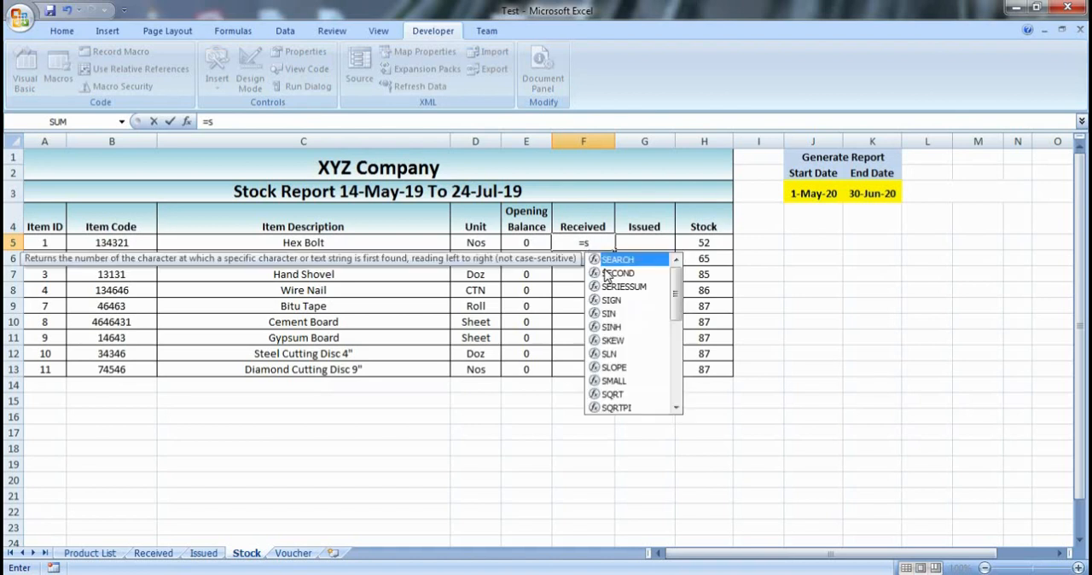
type("umif")
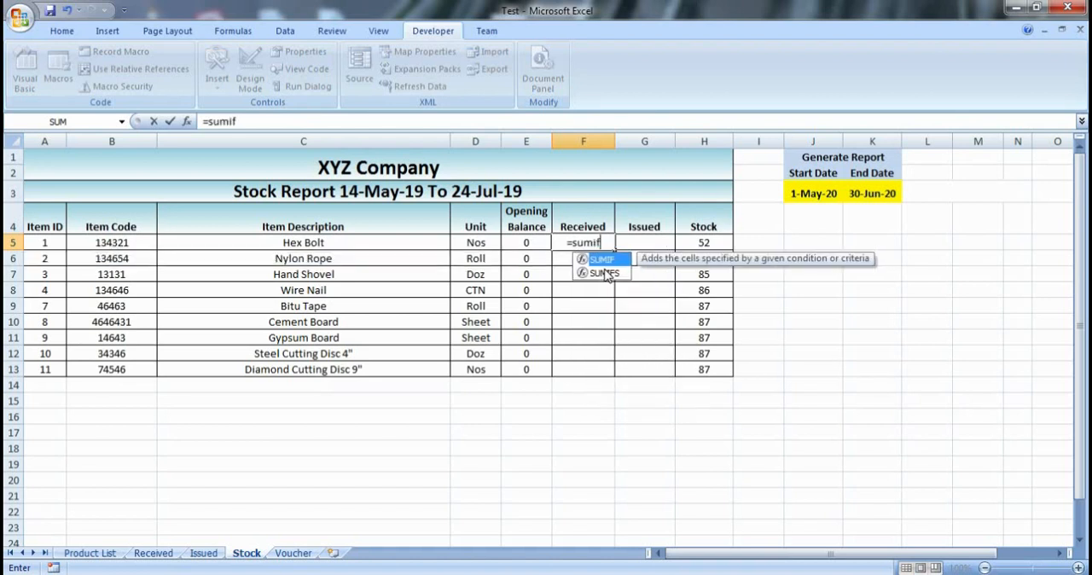
left_click(606, 273)
double_click(606, 273)
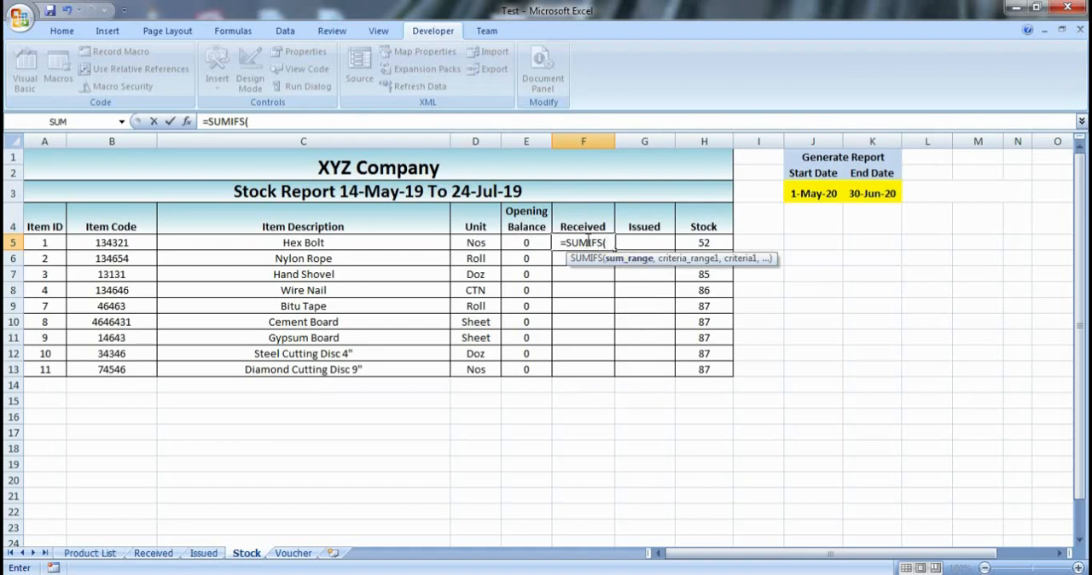
- Set the sum range to the QTN column on the Received sheet, from E5 down to E1048576
left_click(154, 553)
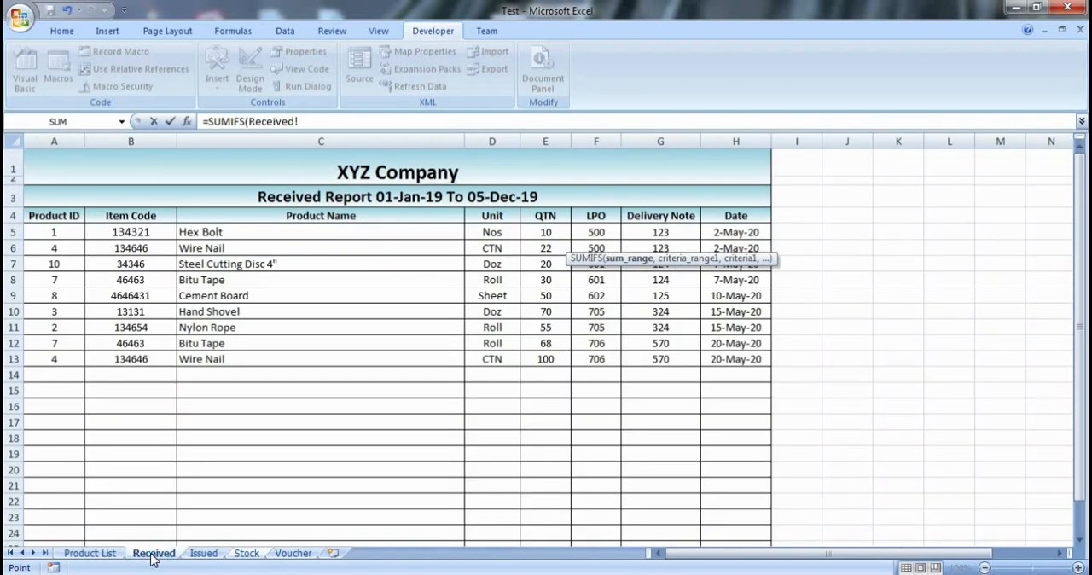
left_click(536, 229)
key("ctrl+shift+Down")
key("ctrl+shift+Down")
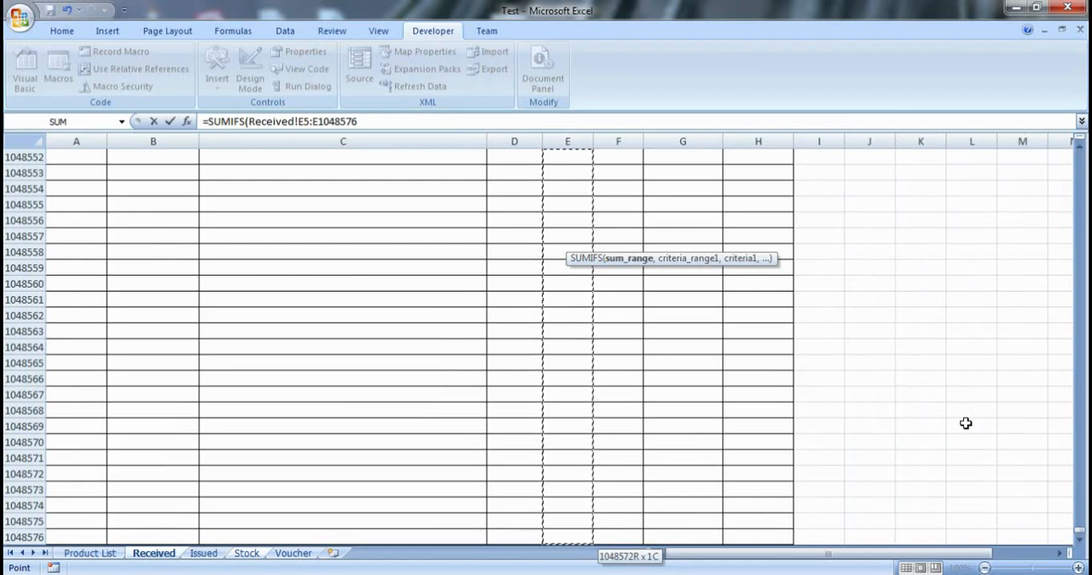
- Make the sum range reference absolute as $E$5:$E$1048576
left_click(363, 121)
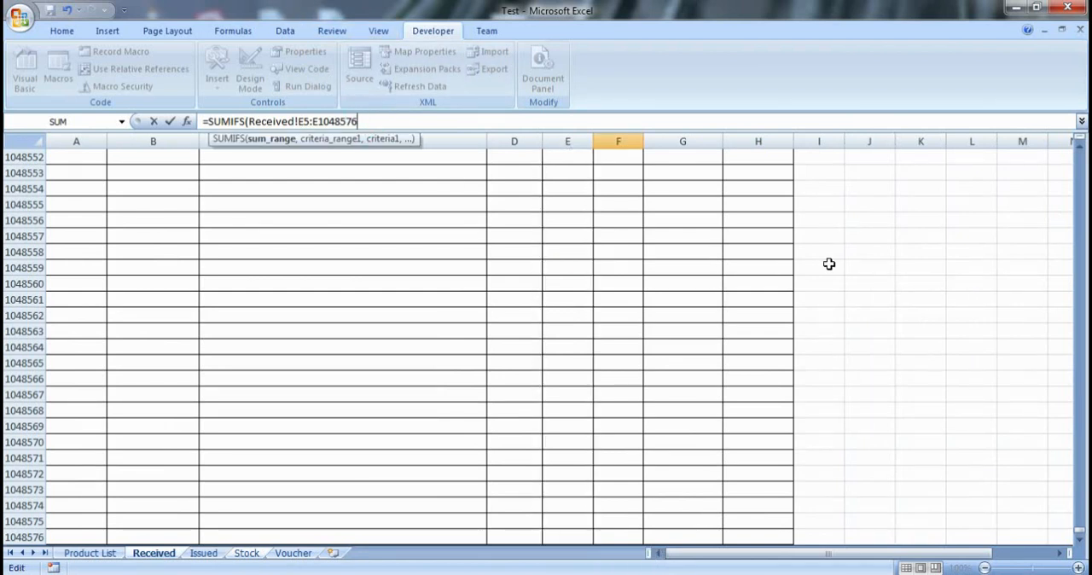
key("shift+Left")
key("shift+Left")
key("shift+Left")
key("shift+Left")
key("shift+Left")
key("shift+Left")
key("shift+Left")
key("shift+Left")
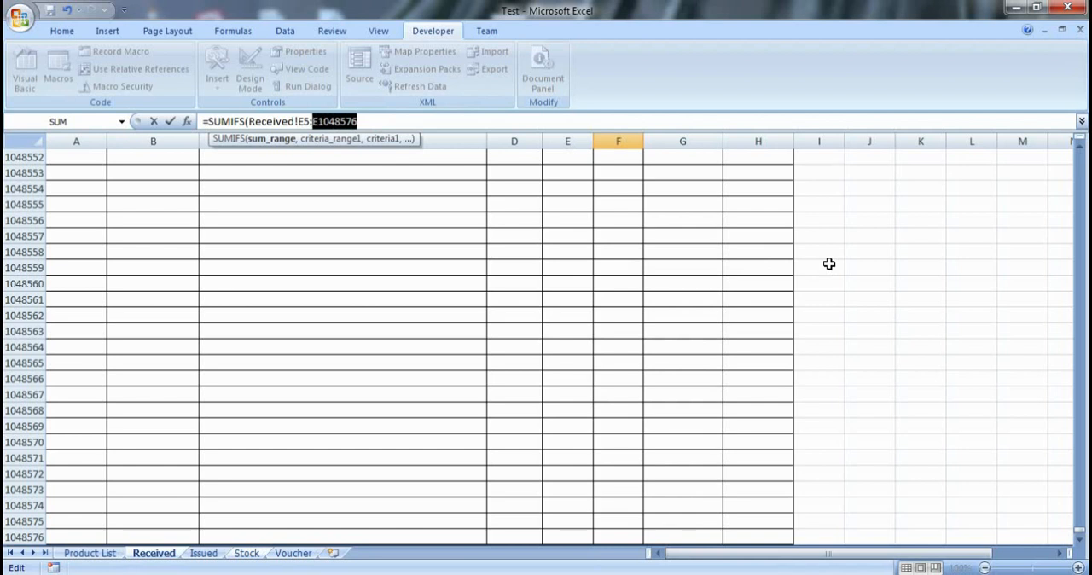
key("shift+Left")
key("shift+Left")
key("shift+Left")
key("F4")
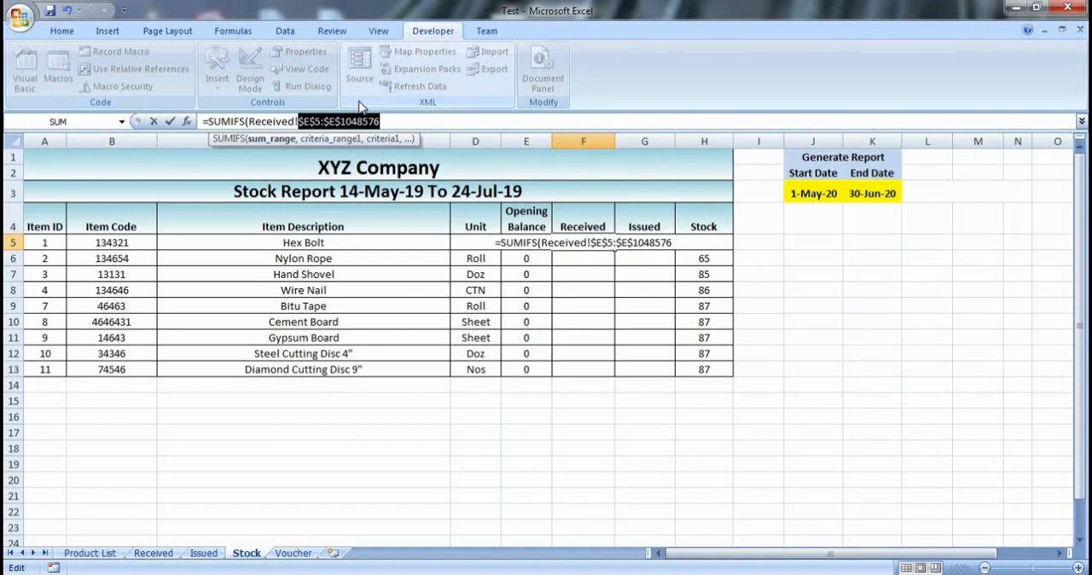
- Add the Product Name column of the Received sheet, C5:C1048576, as the formula's first criteria range
left_click(410, 122)
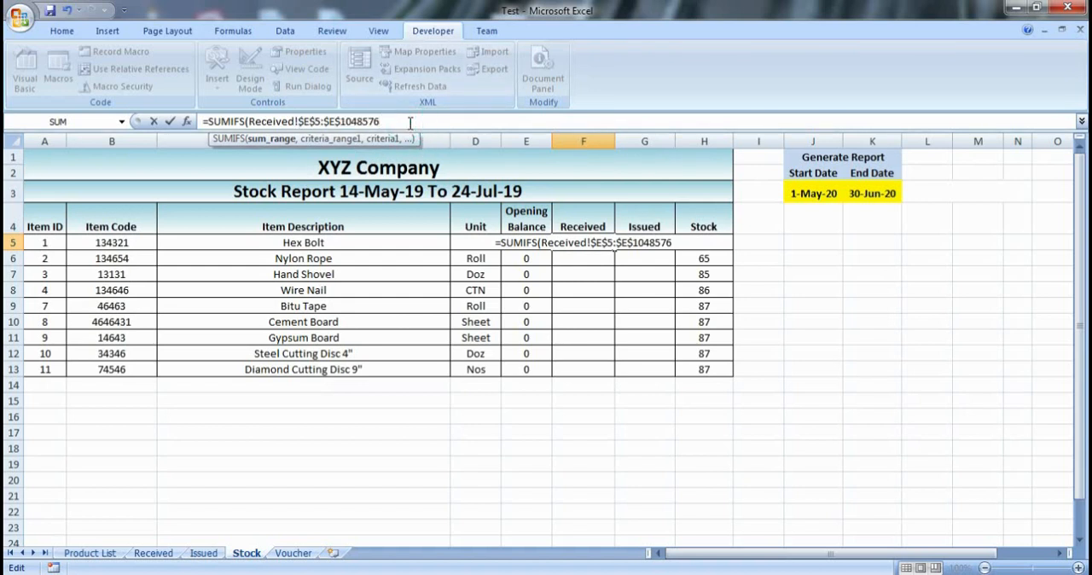
type(",")
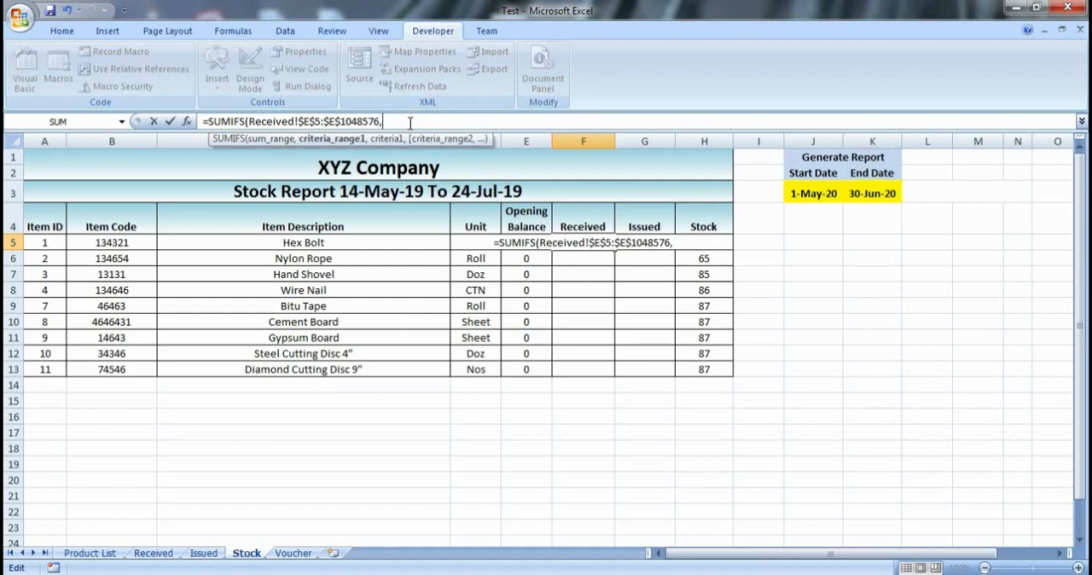
left_click(159, 556)
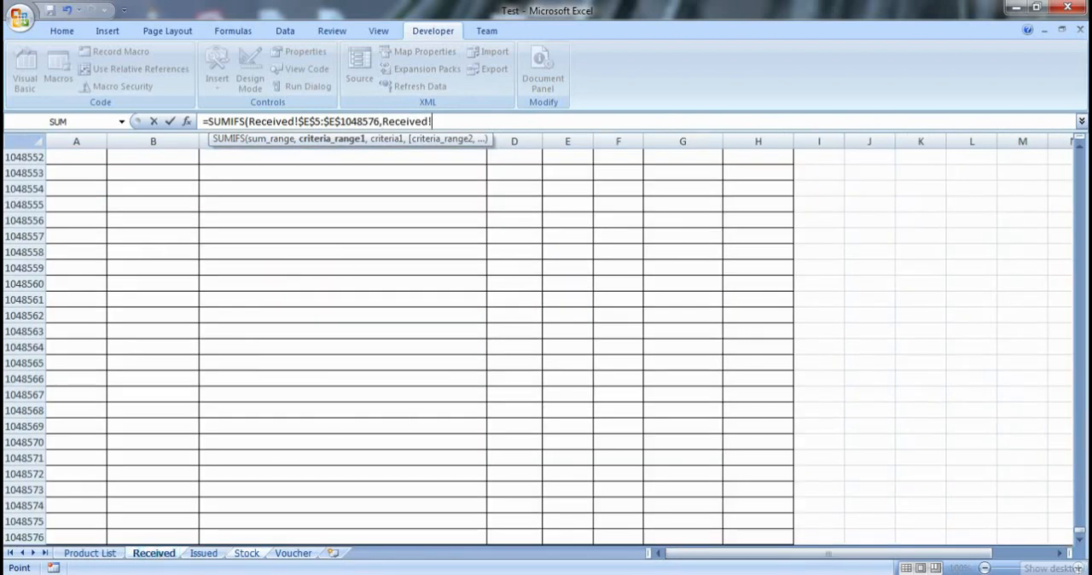
left_click_drag(1080, 533, 1081, 148)
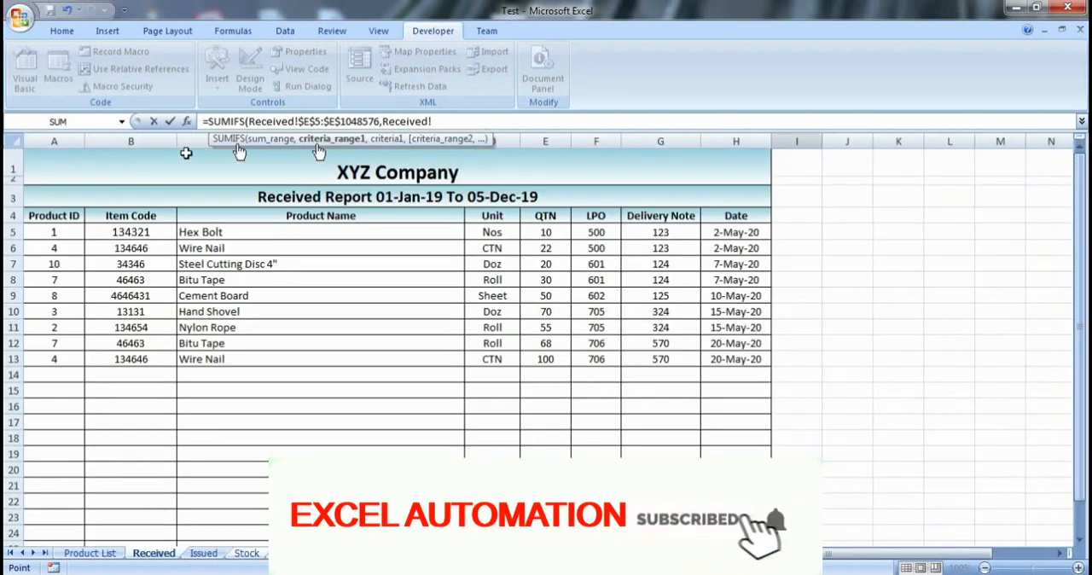
left_click(297, 232)
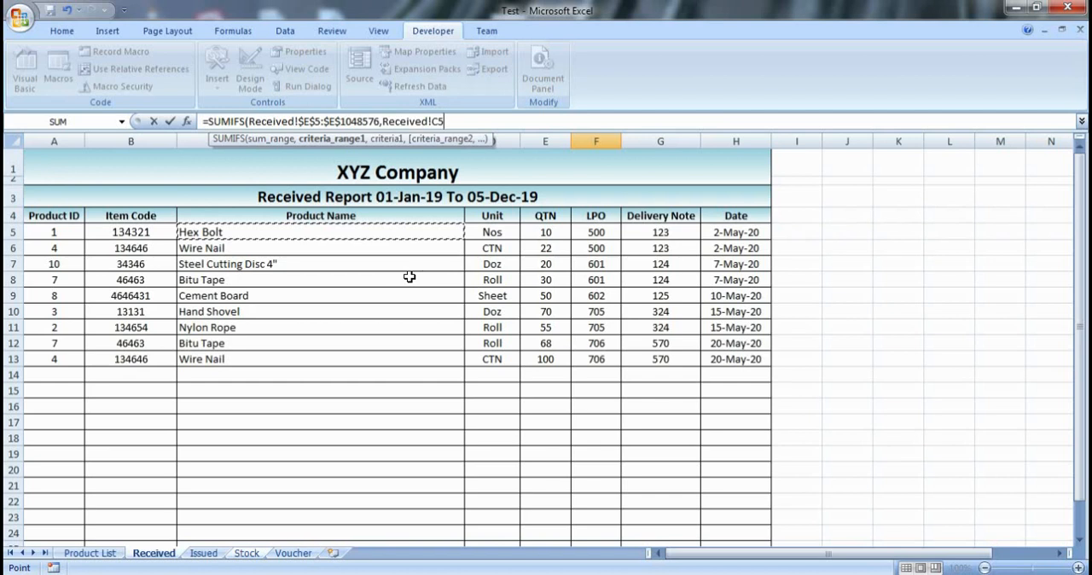
key("ctrl+shift+Down")
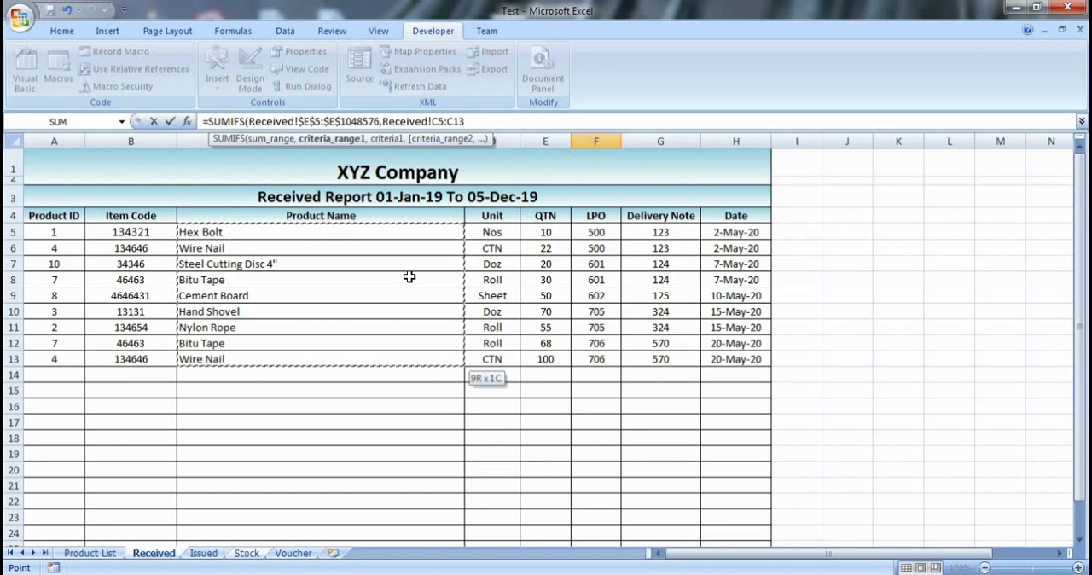
key("ctrl+shift+Down")
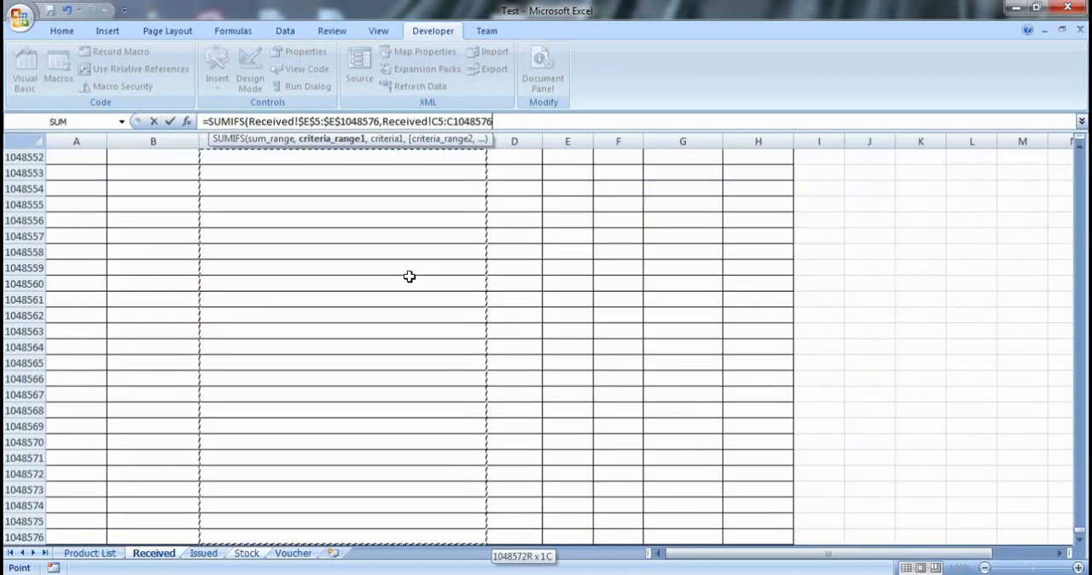
- Make the first criteria range reference absolute as $C$5:$C$1048576
left_click(554, 125)
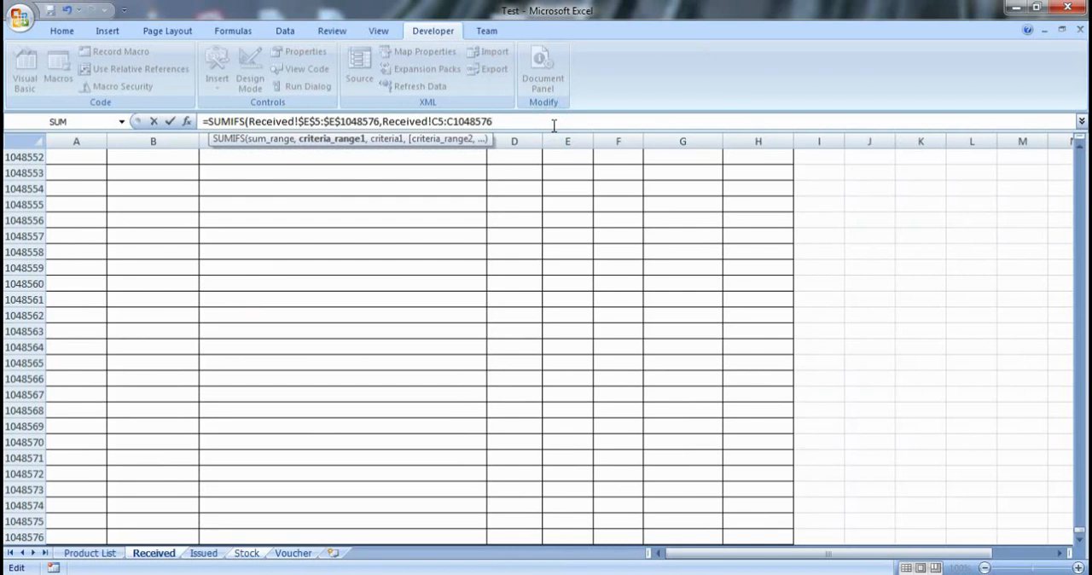
key("shift+Left")
key("shift+Left")
key("shift+Left")
key("shift+Left")
key("shift+Left")
key("shift+Left")
key("shift+Left")
key("shift+Left")
key("shift+Left")
key("shift+Left")
key("shift+Left")
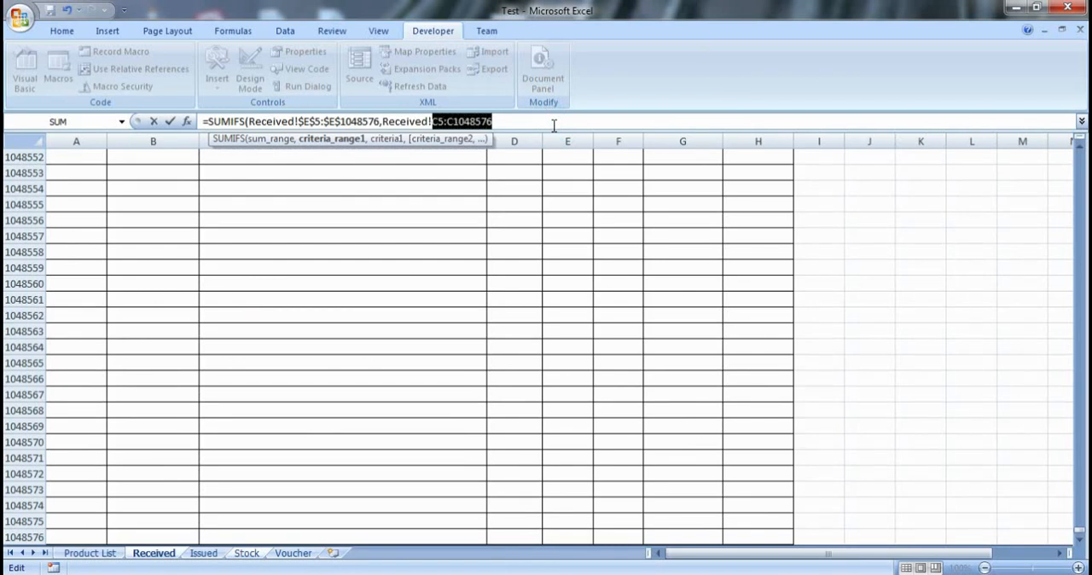
key("F4")
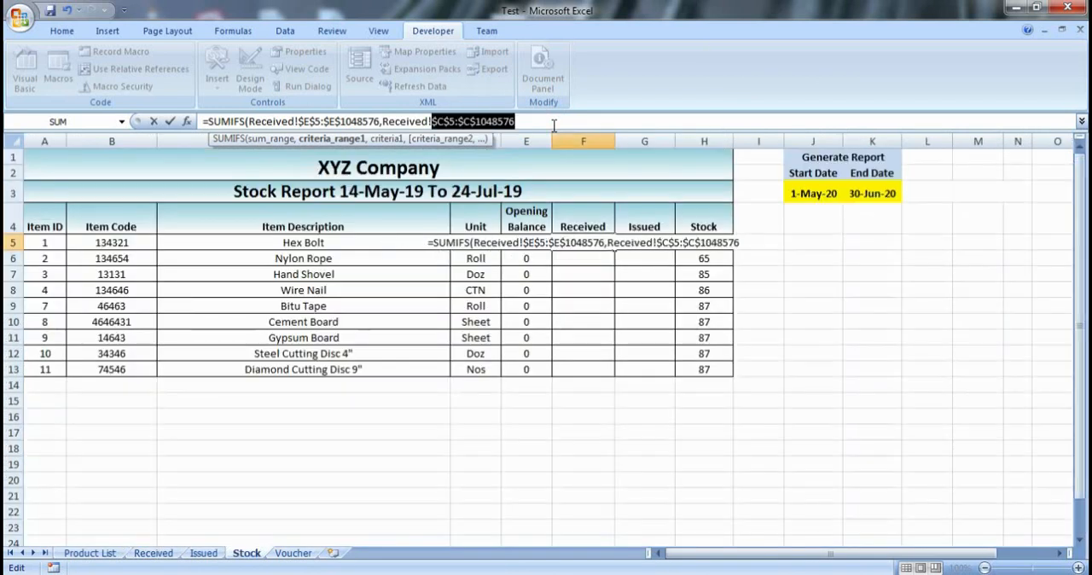
key("Right")
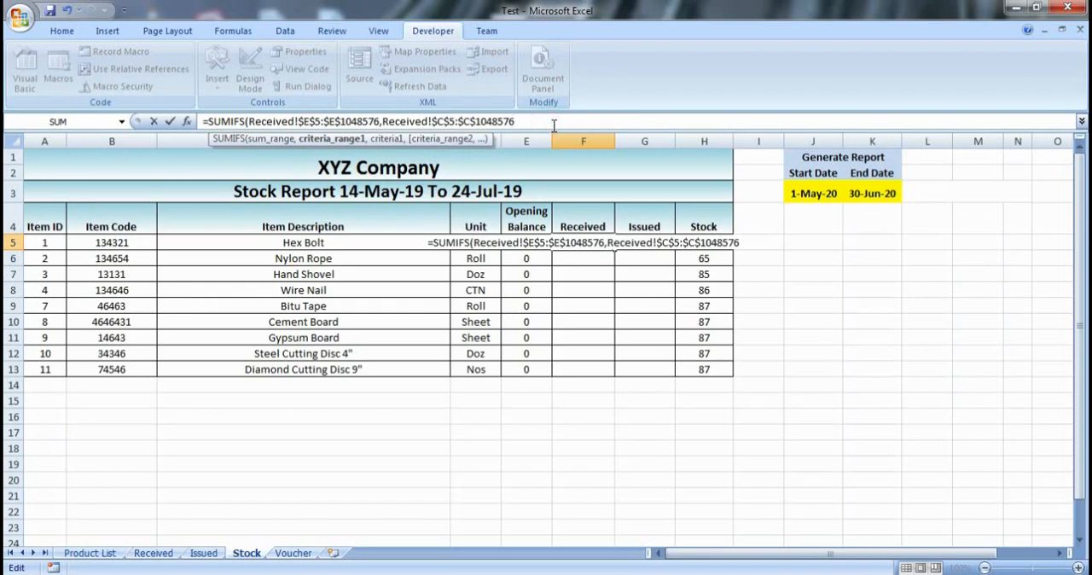
- Use the Hex Bolt item description in cell C5 of the Stock sheet as the first criterion
type(",")
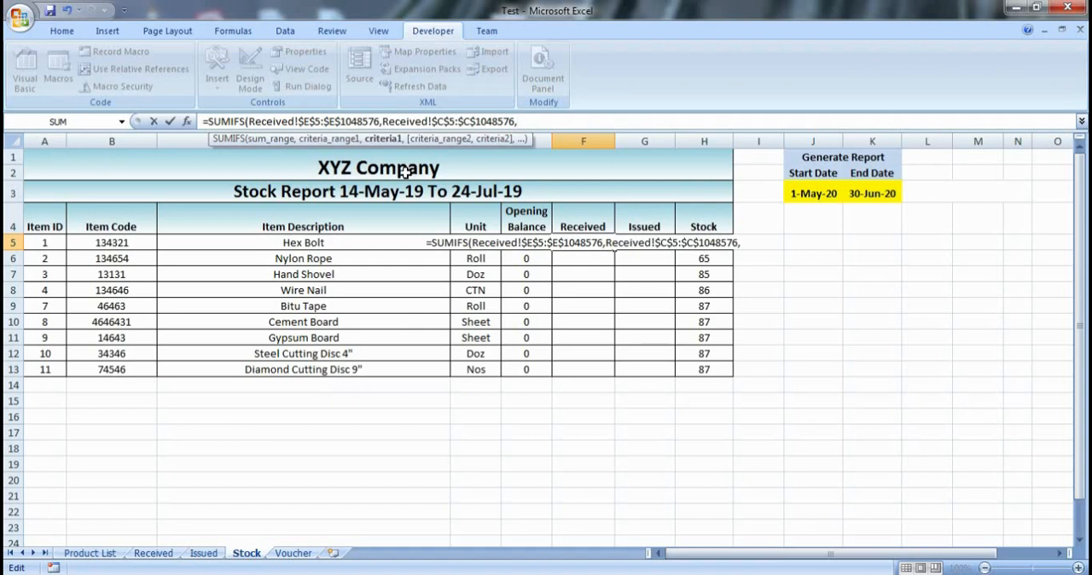
left_click(364, 243)
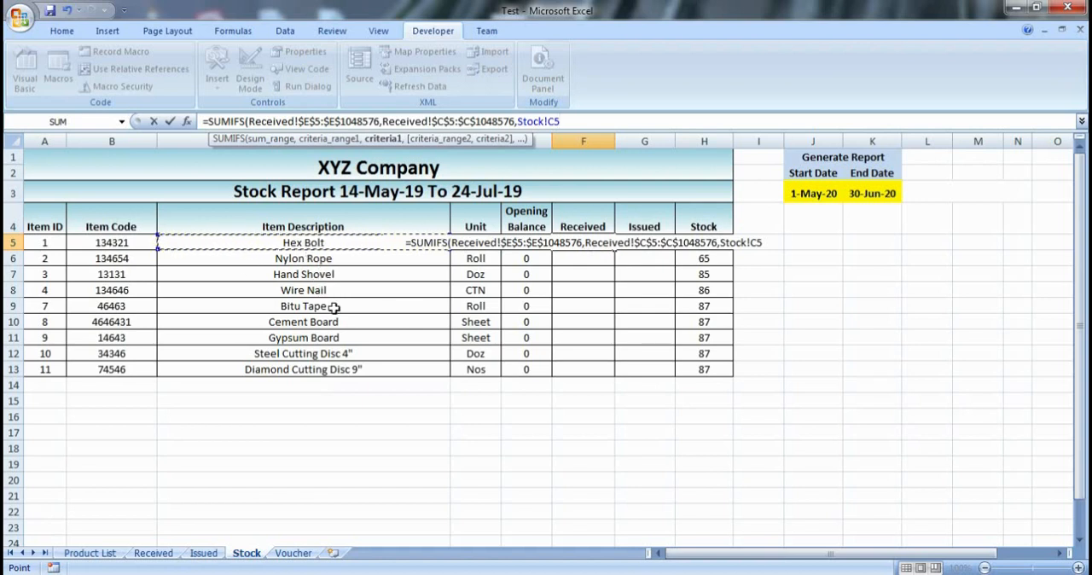
left_click(592, 122)
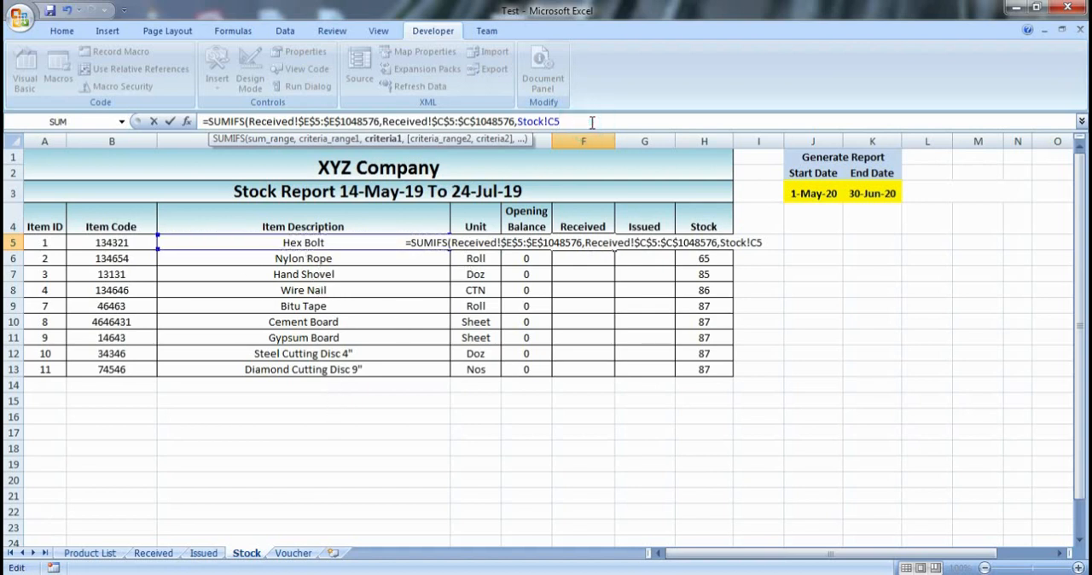
- Add the Date column of the Received sheet, H5:H1048576, as the formula's second criteria range
type(",")
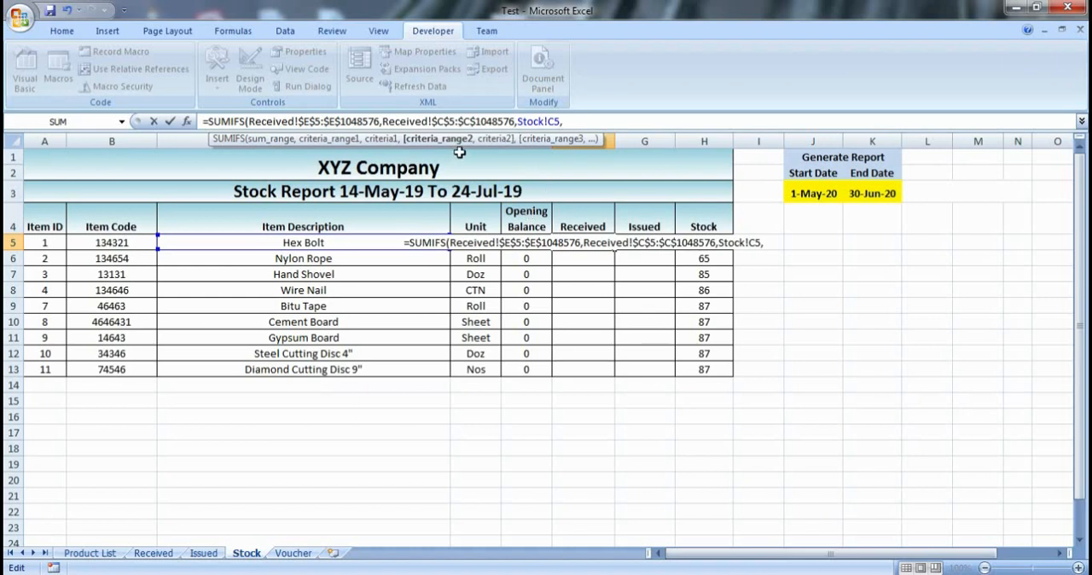
left_click(157, 552)
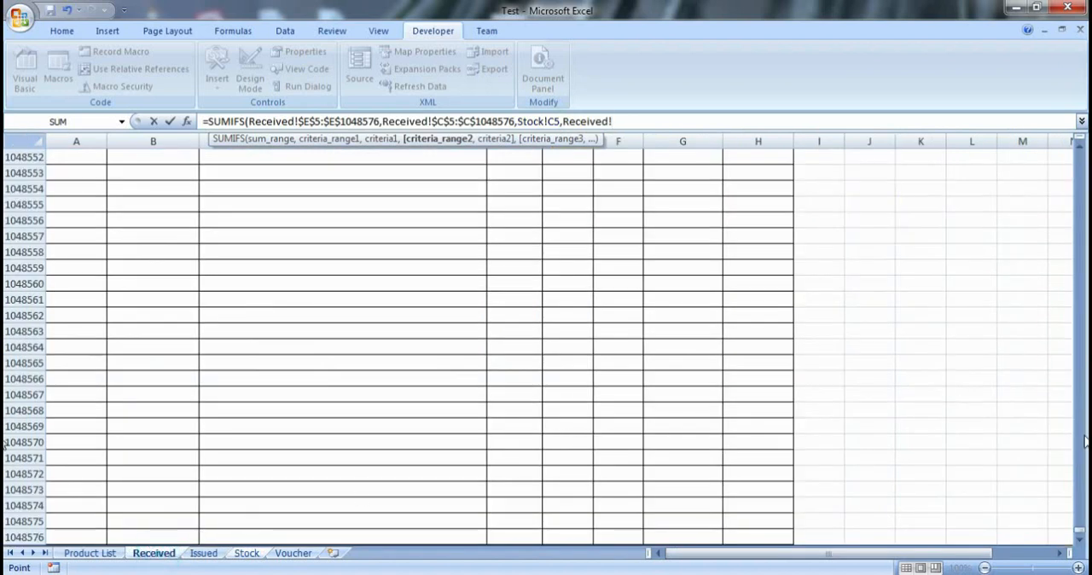
left_click_drag(1080, 533, 1076, 519)
left_click(744, 233)
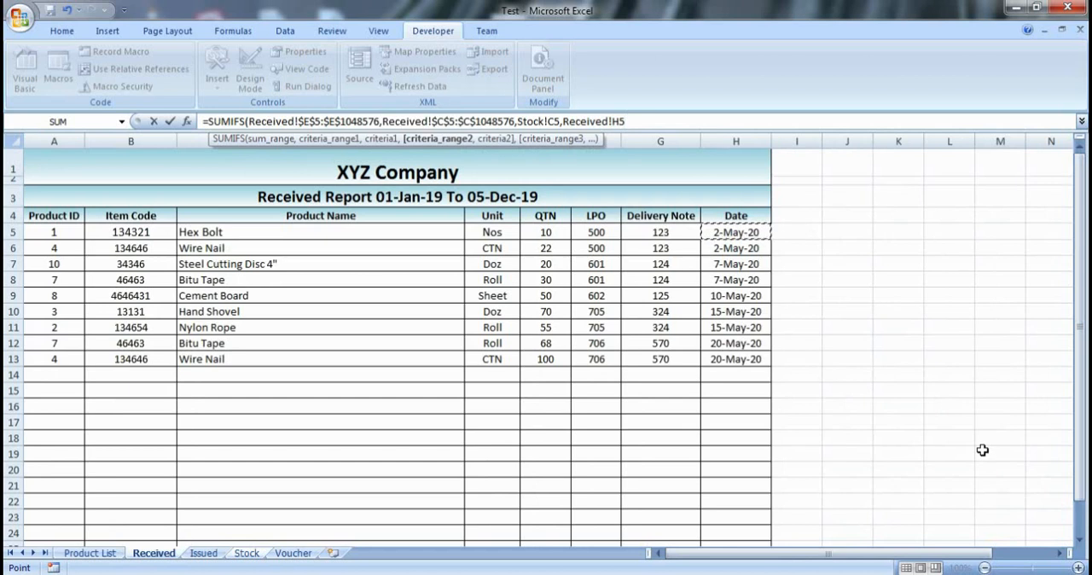
key("ctrl+shift+Down")
key("ctrl+shift+Down")
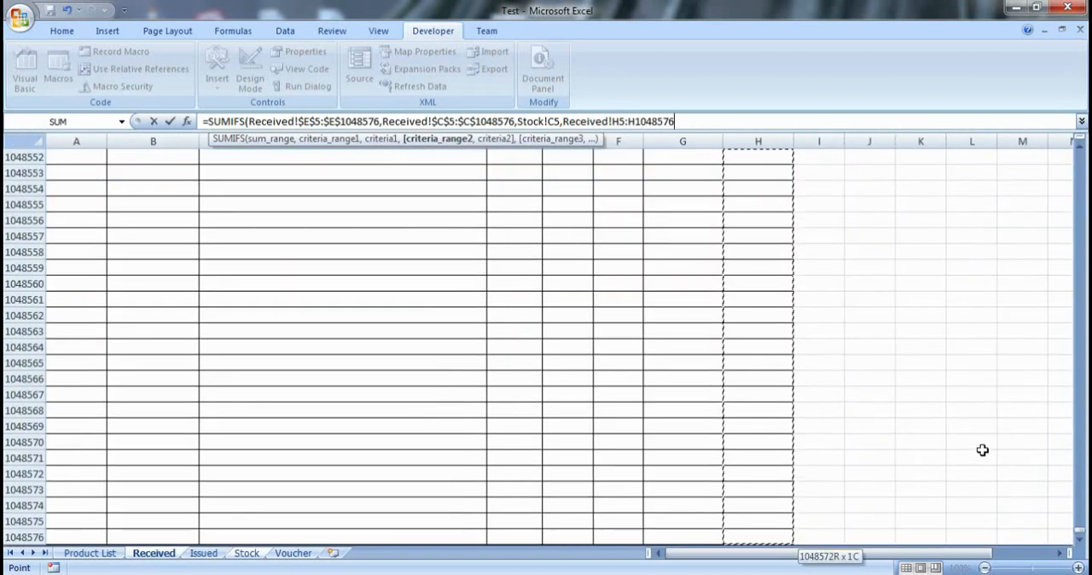
- Make the second criteria range reference absolute as $H$5:$H$1048576
left_click(713, 121)
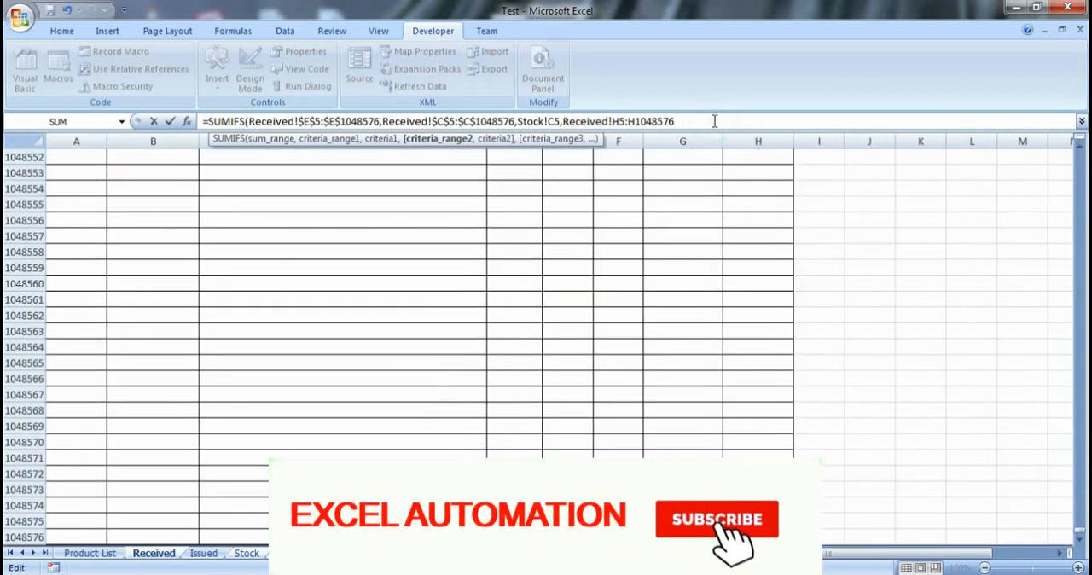
key("shift+Left")
key("shift+Left")
key("shift+Left")
key("shift+Left")
key("shift+Left")
key("shift+Left")
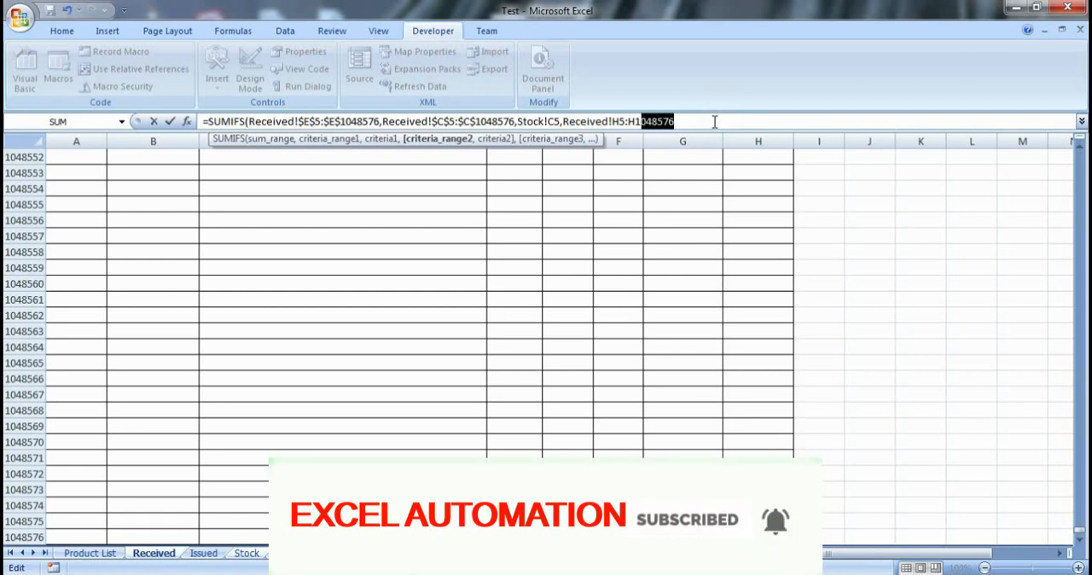
key("shift+Left")
key("shift+Left")
key("shift+Left")
key("shift+Left")
key("shift+Left")
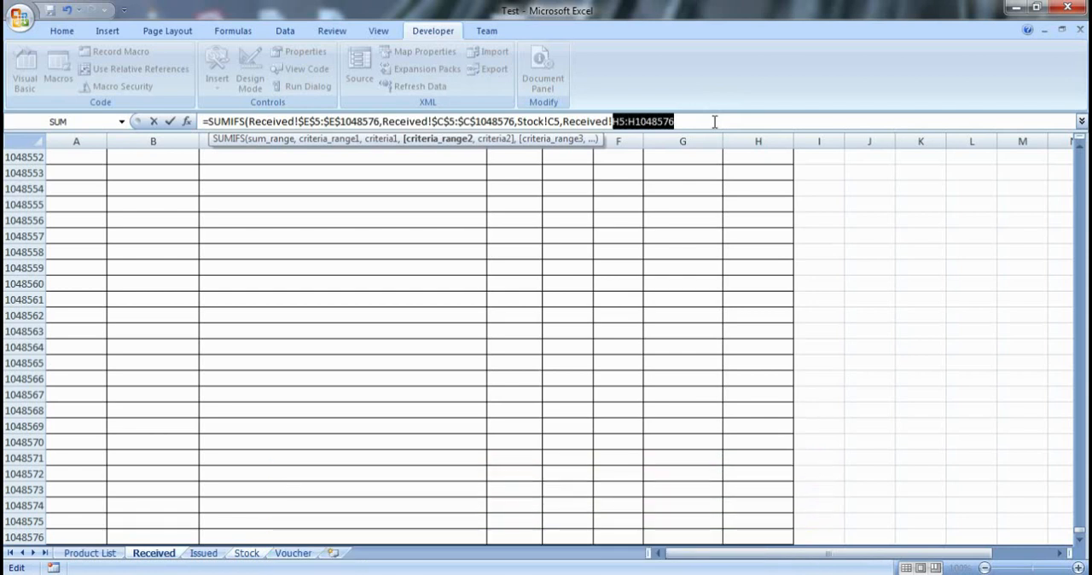
key("F4")
left_click(715, 122)
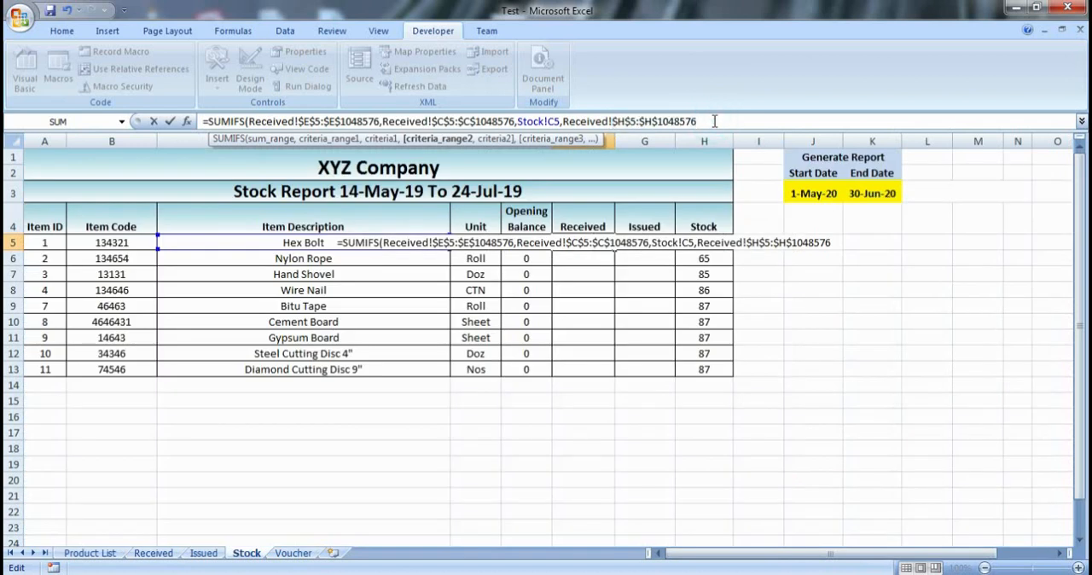
- Set the second criterion to ">="& joined with the Start Date cell J3 of the Stock sheet
type(",")
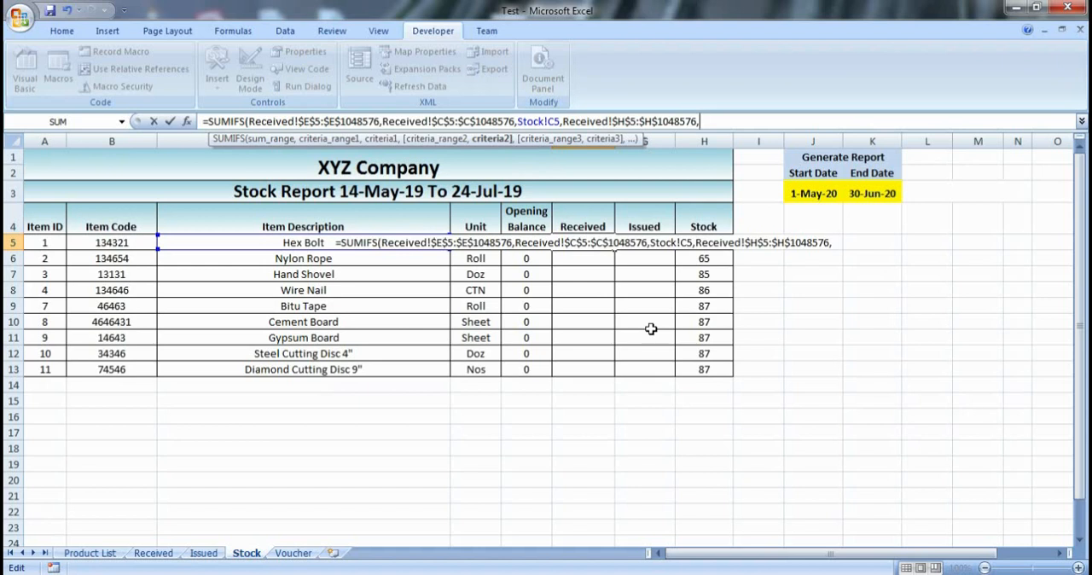
type("\"")
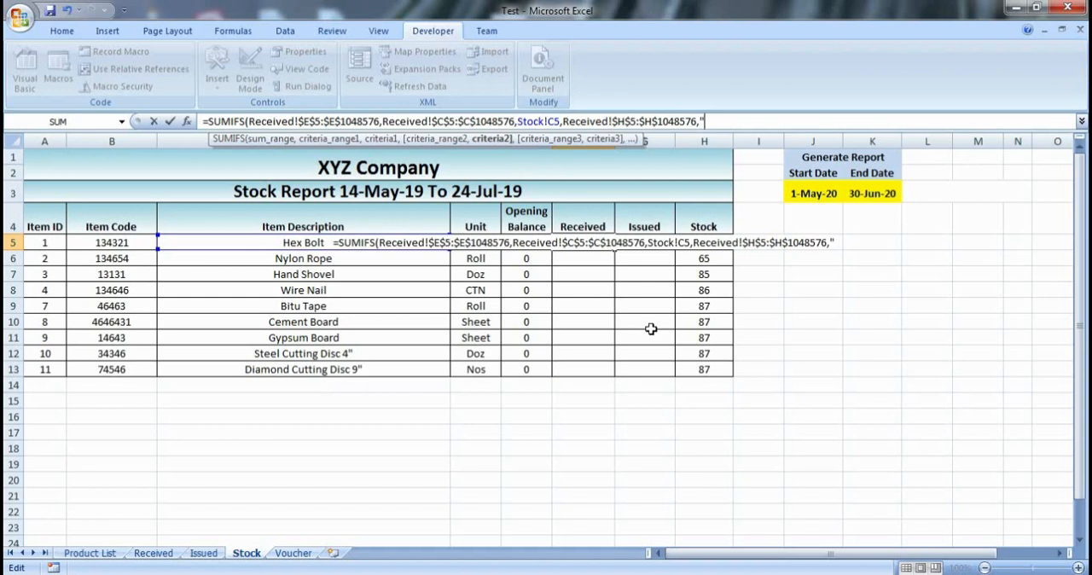
type("?")
key("BackSpace")
type(">")
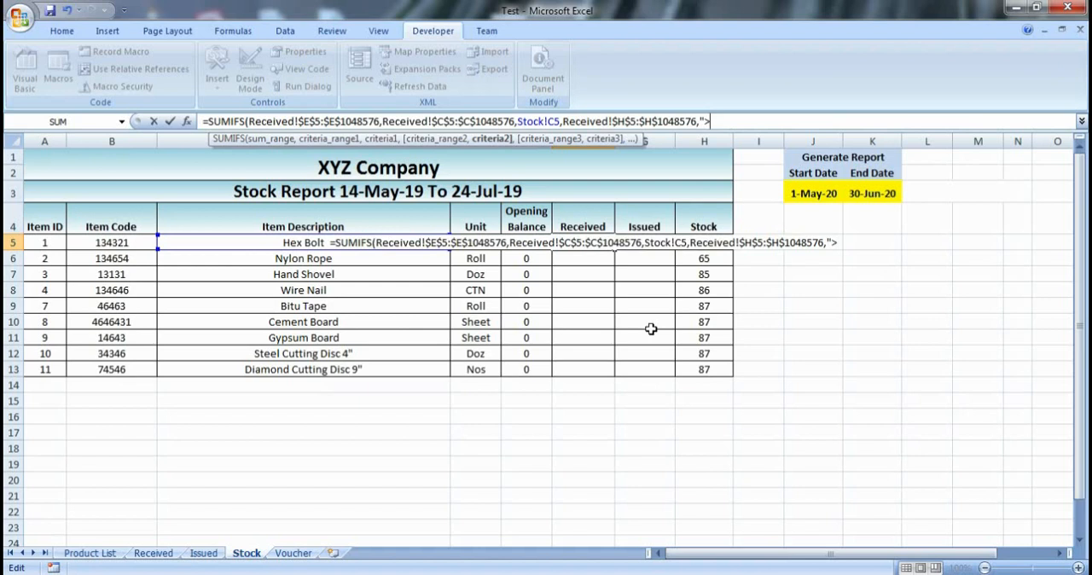
type("=")
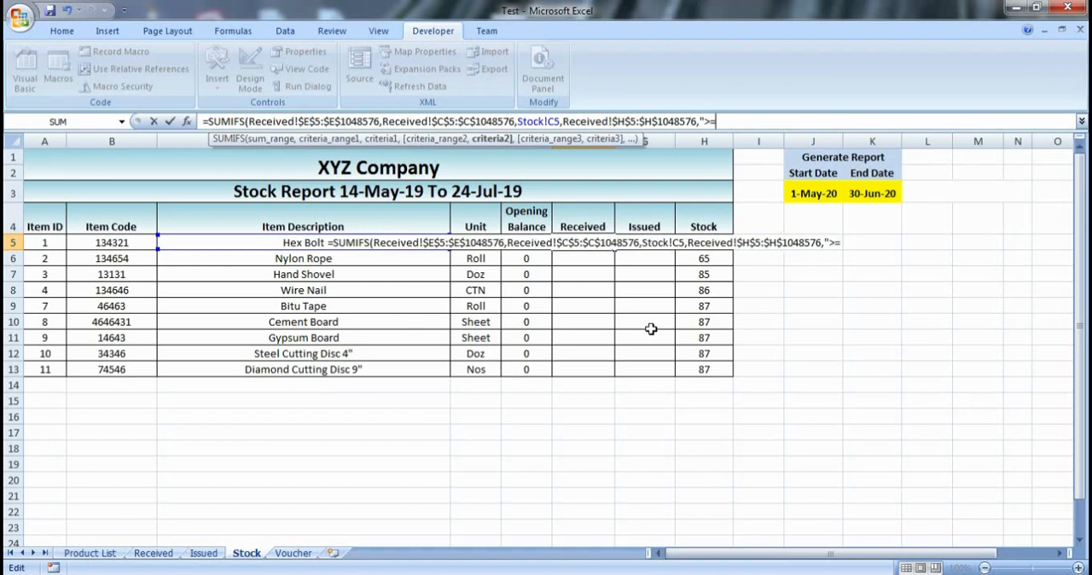
type("\"")
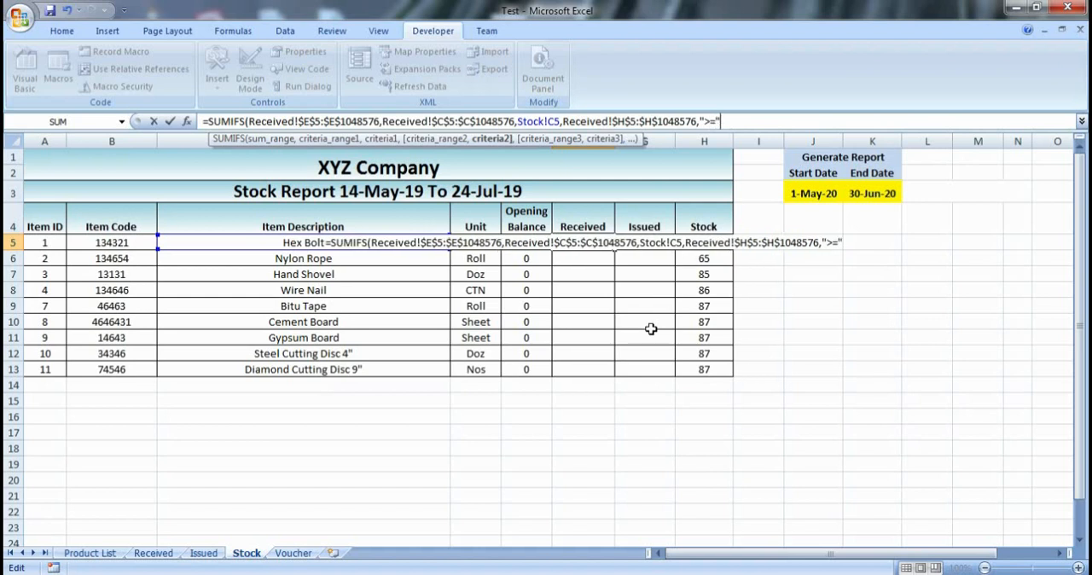
type("&")
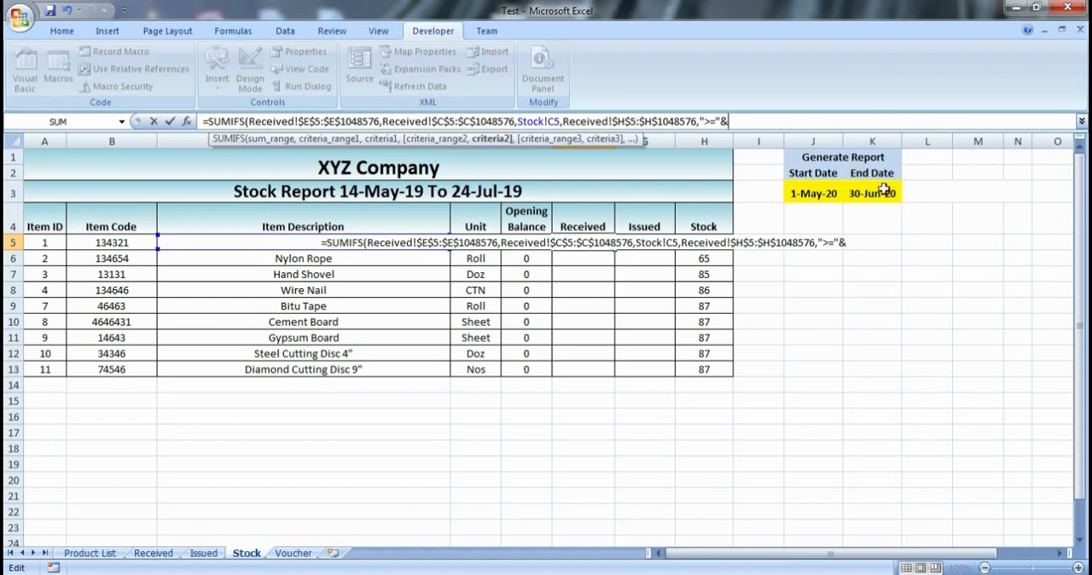
left_click(832, 193)
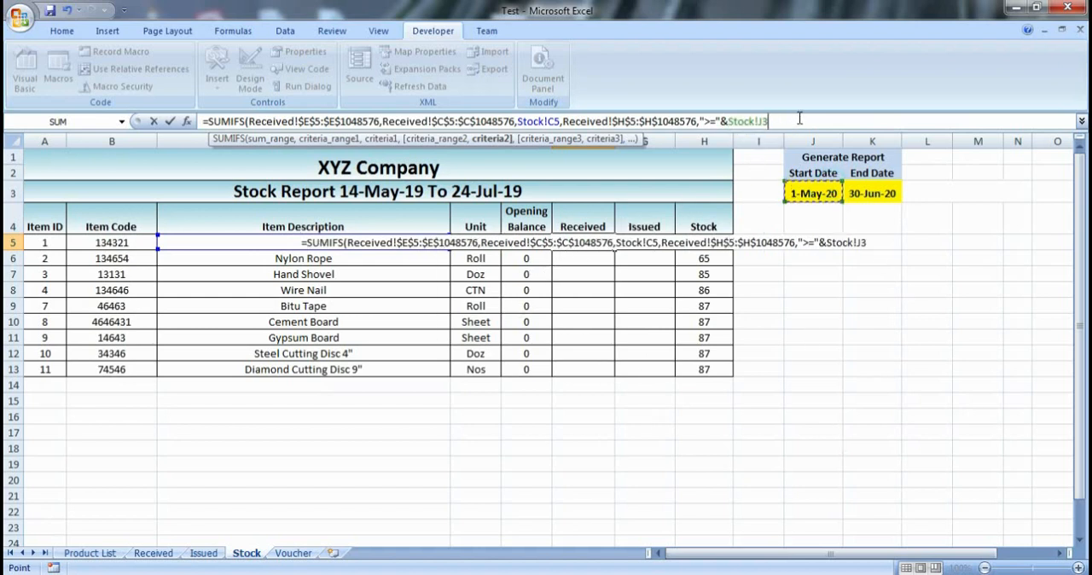
- Add the Product Name column of the Received sheet, C5:C1048576, as the formula's third criteria range
type(",")
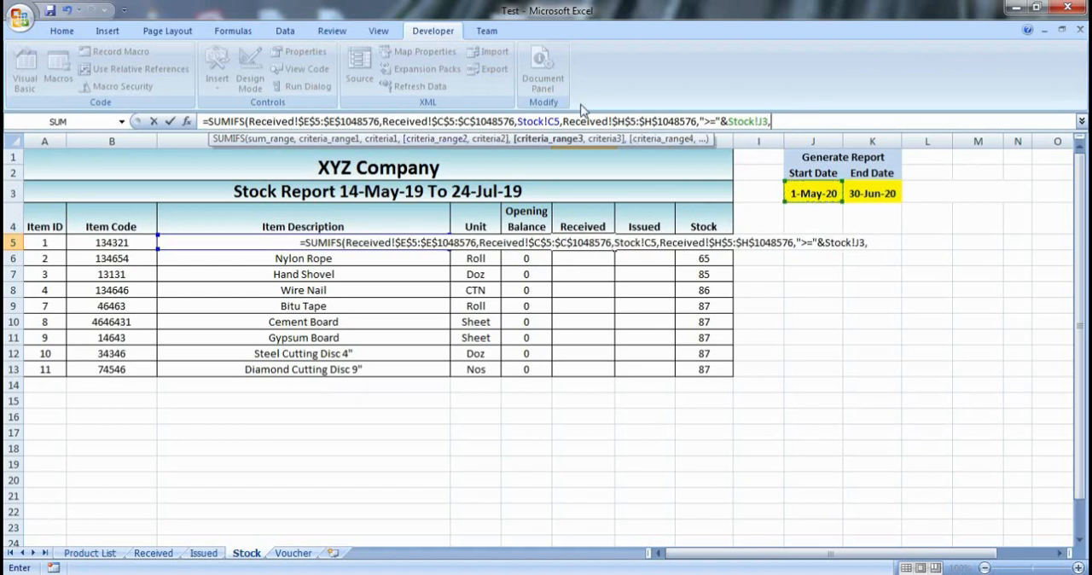
left_click(153, 553)
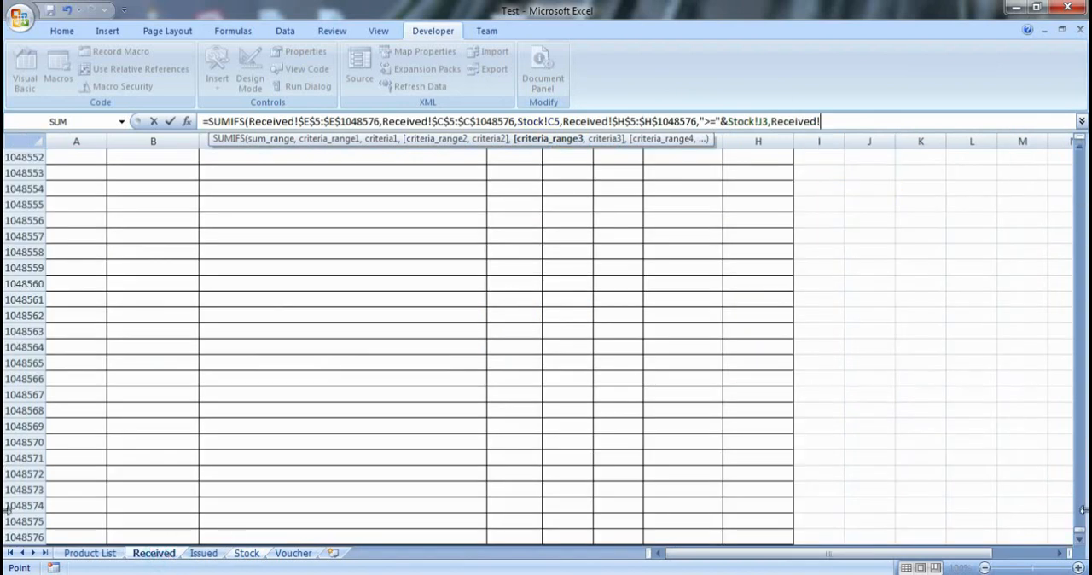
left_click_drag(1079, 524, 1078, 457)
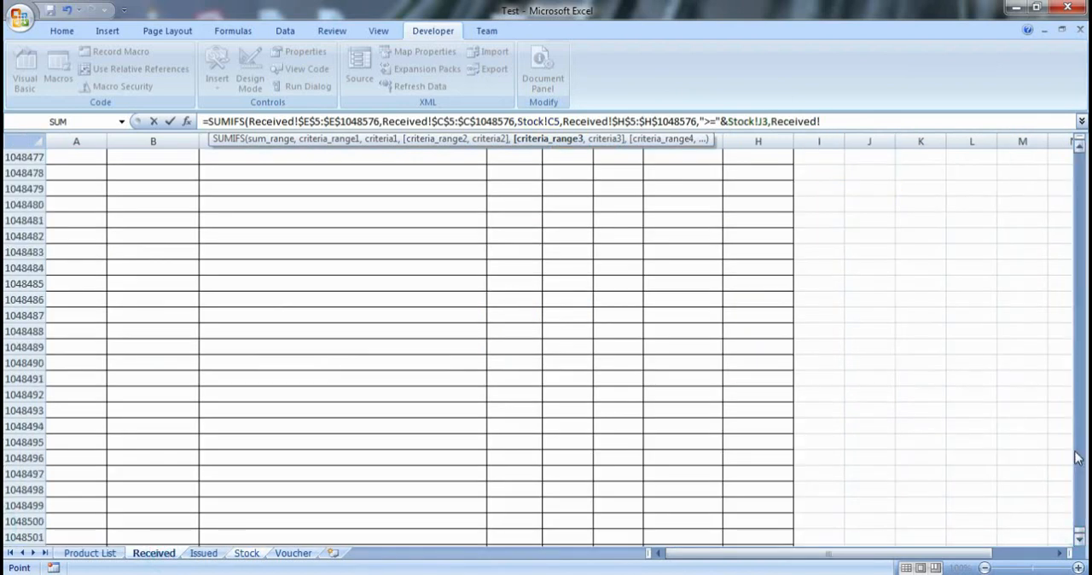
left_click_drag(1079, 533, 1076, 119)
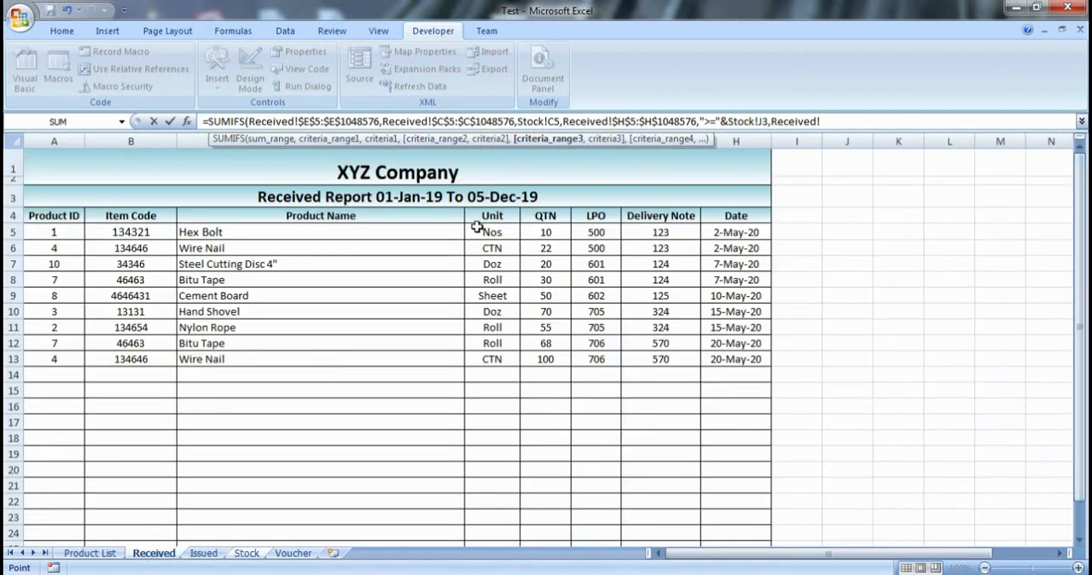
left_click(385, 231)
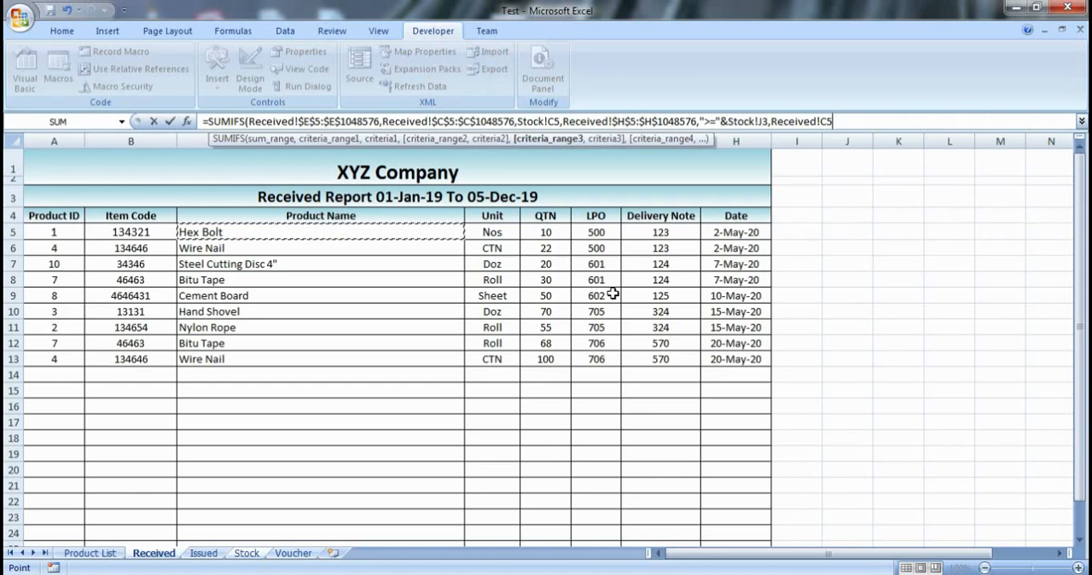
key("ctrl+shift+Down")
key("ctrl+shift+Down")
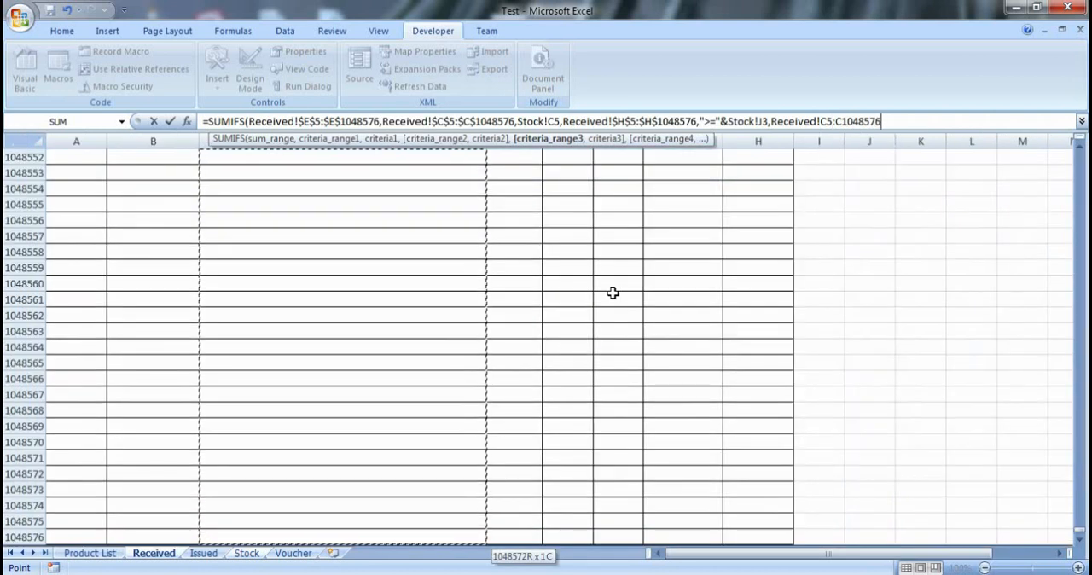
- Make the third criteria range reference absolute as $C$5:$C$1048576
left_click(895, 121)
key("shift+Left")
key("shift+Left")
key("shift+Left")
key("shift+Left")
key("shift+Left")
key("shift+Left")
key("shift+Left")
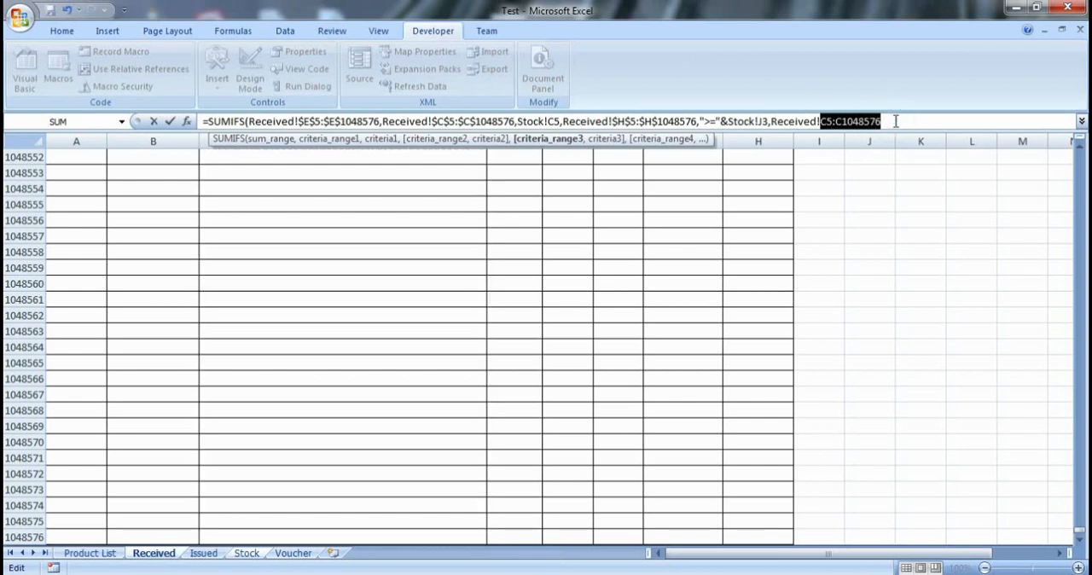
key("F4")
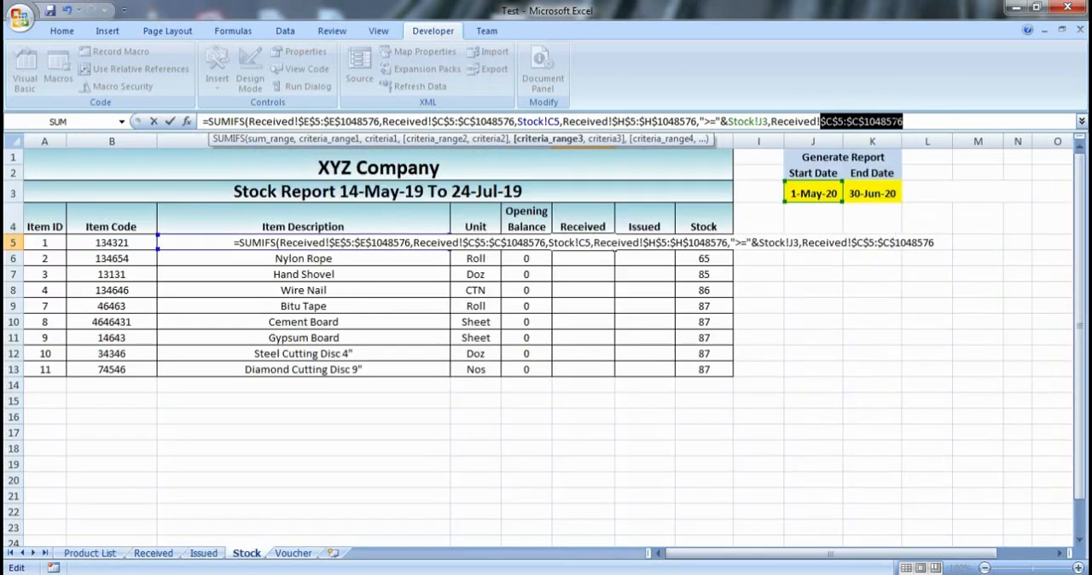
left_click(917, 120)
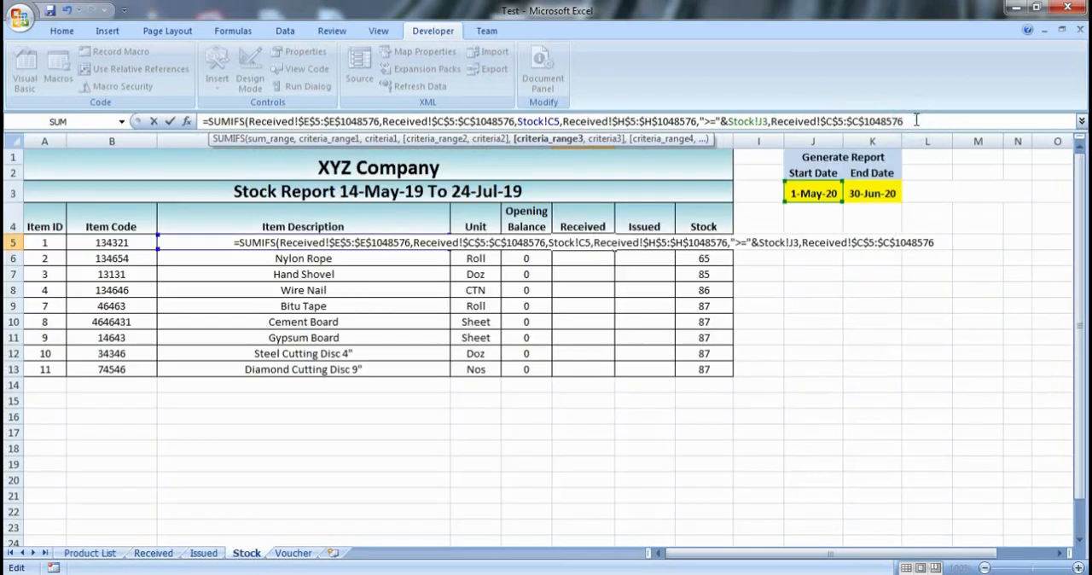
- Use the Hex Bolt item description in cell C5 of the Stock sheet as the third criterion
type(",")
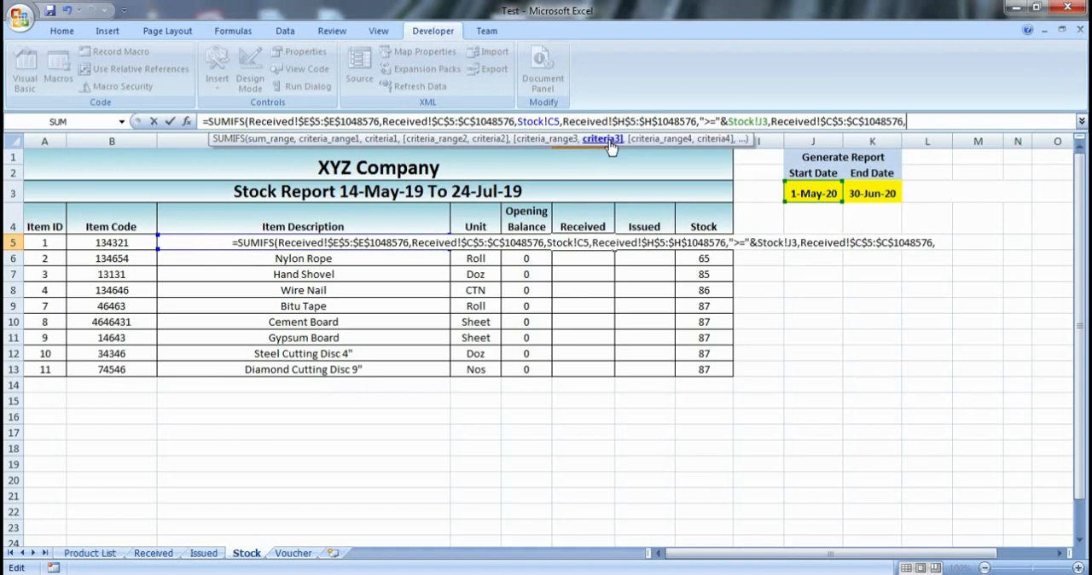
left_click(215, 243)
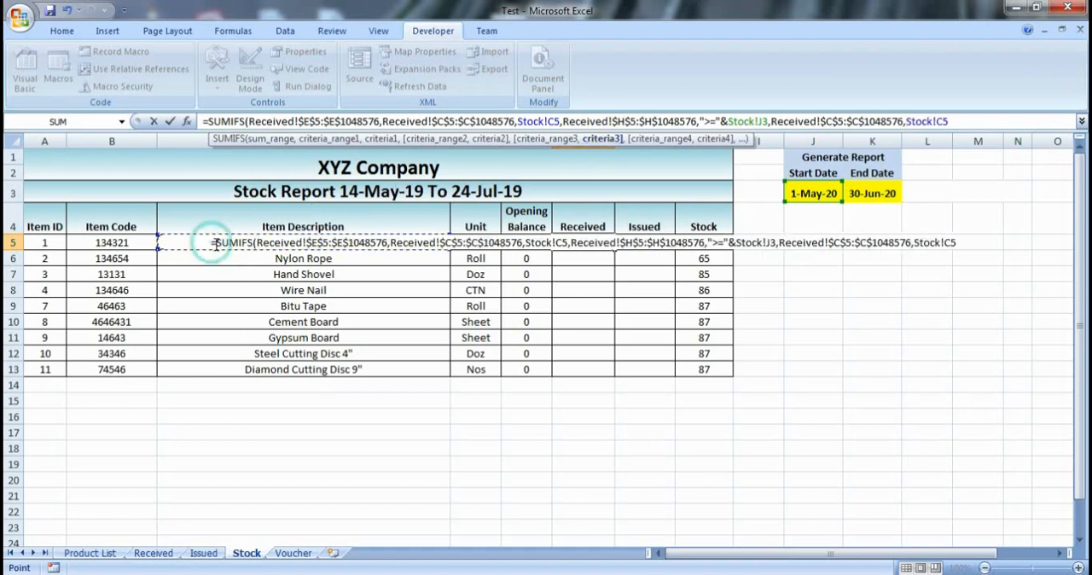
left_click(971, 122)
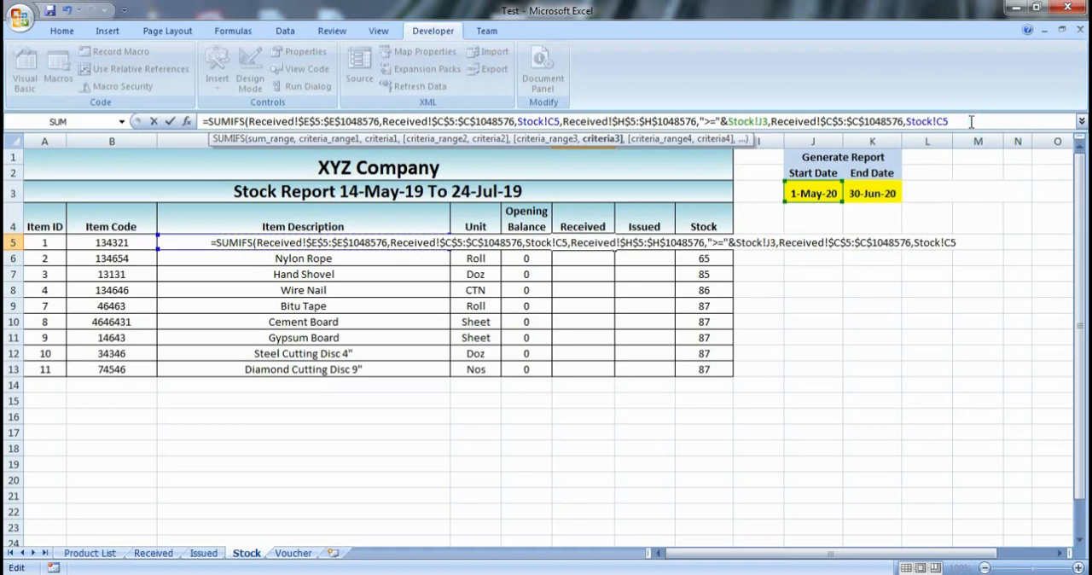
- Add the Date column of the Received sheet, H5:H1048576, as the formula's fourth criteria range
type(",")
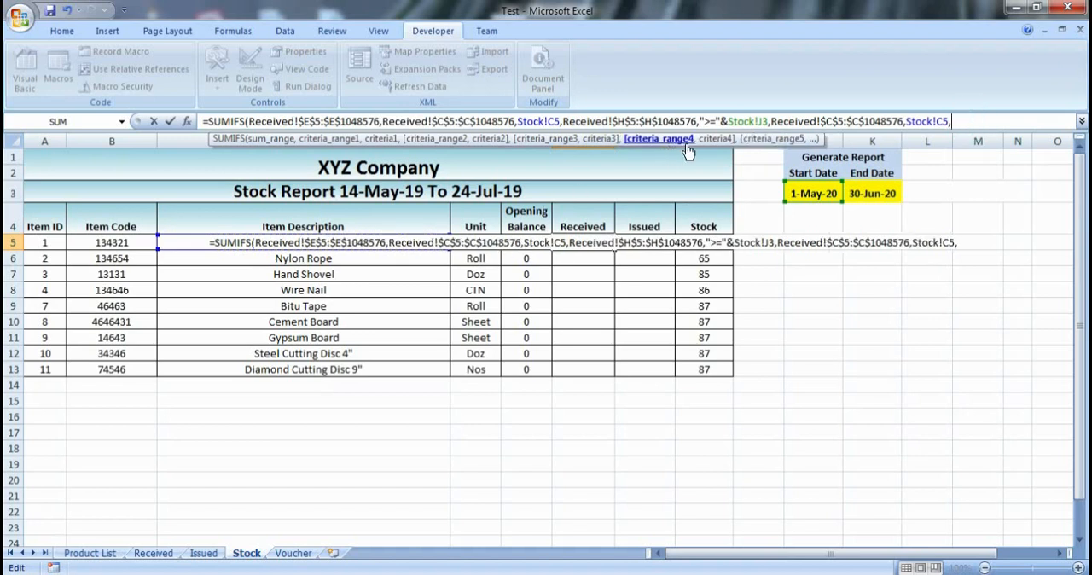
left_click(154, 554)
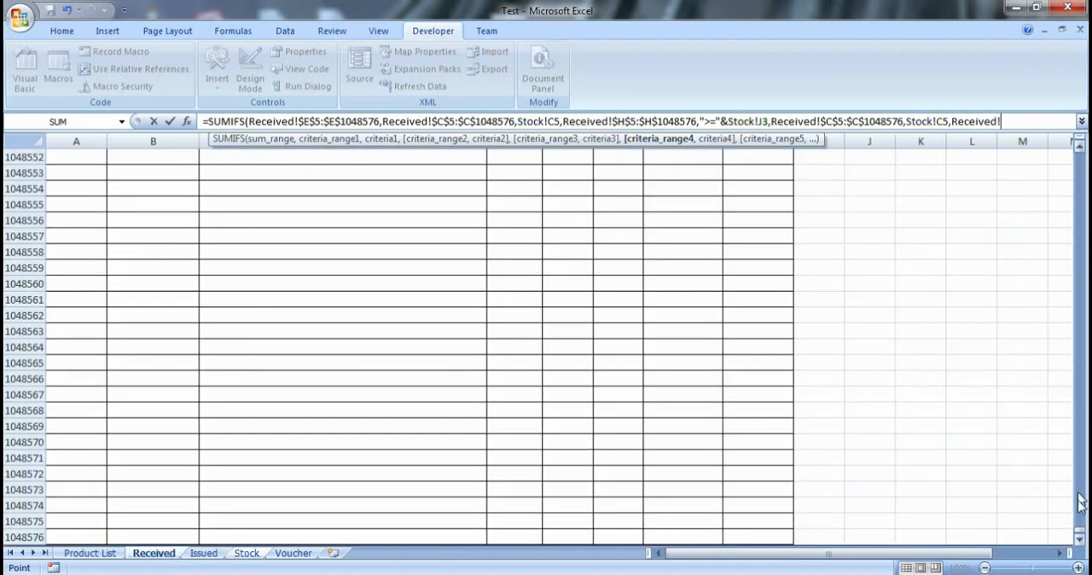
left_click_drag(1079, 526, 1079, 294)
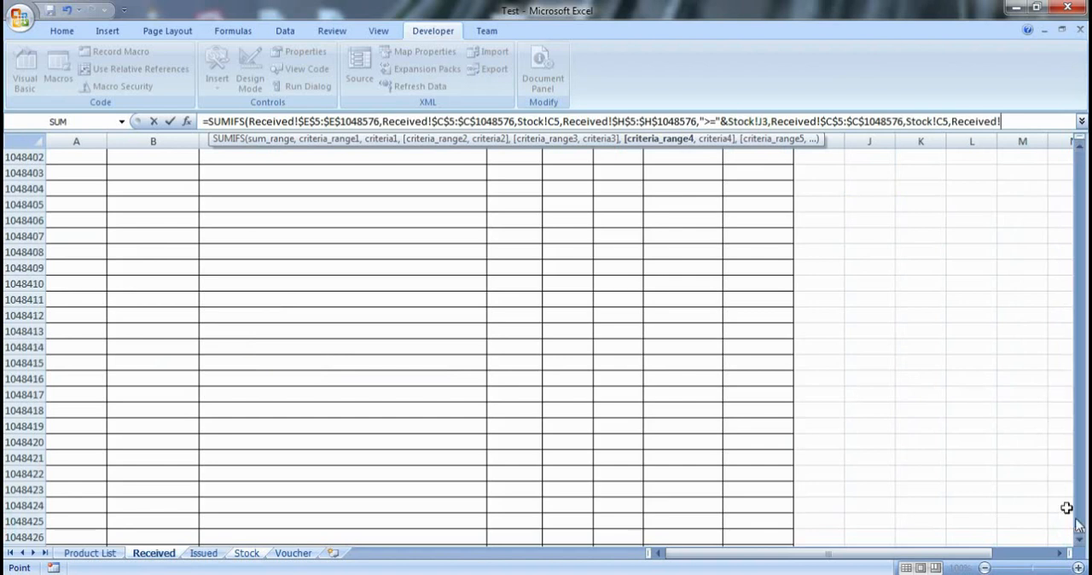
left_click_drag(1079, 536, 1077, 521)
left_click(761, 228)
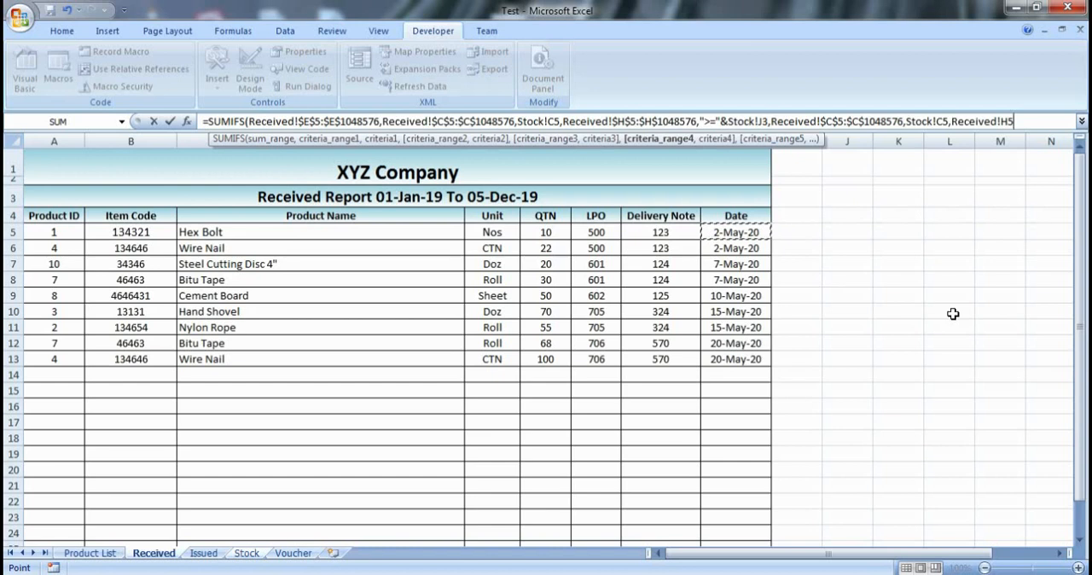
key("ctrl+shift+Down")
key("ctrl+shift+Down")
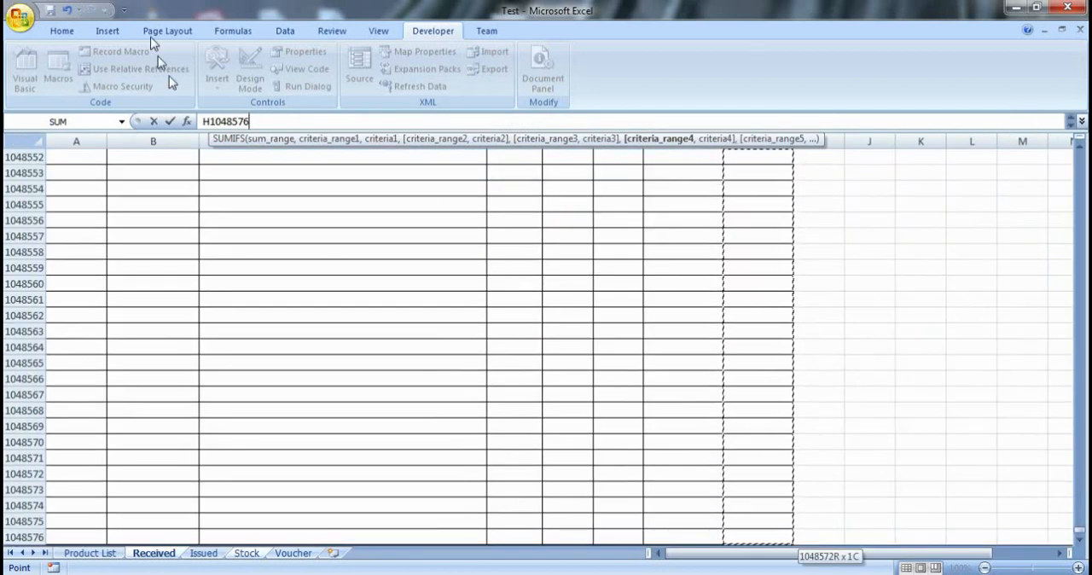
- Make the fourth criteria range reference absolute as $H$5:$H$1048576
left_click(1070, 122)
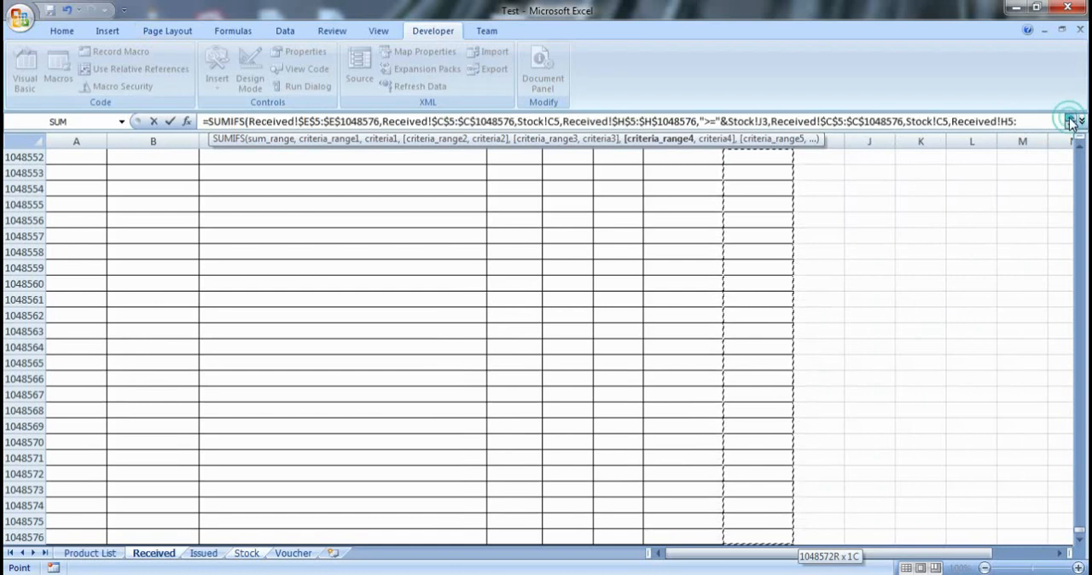
left_click(1001, 121)
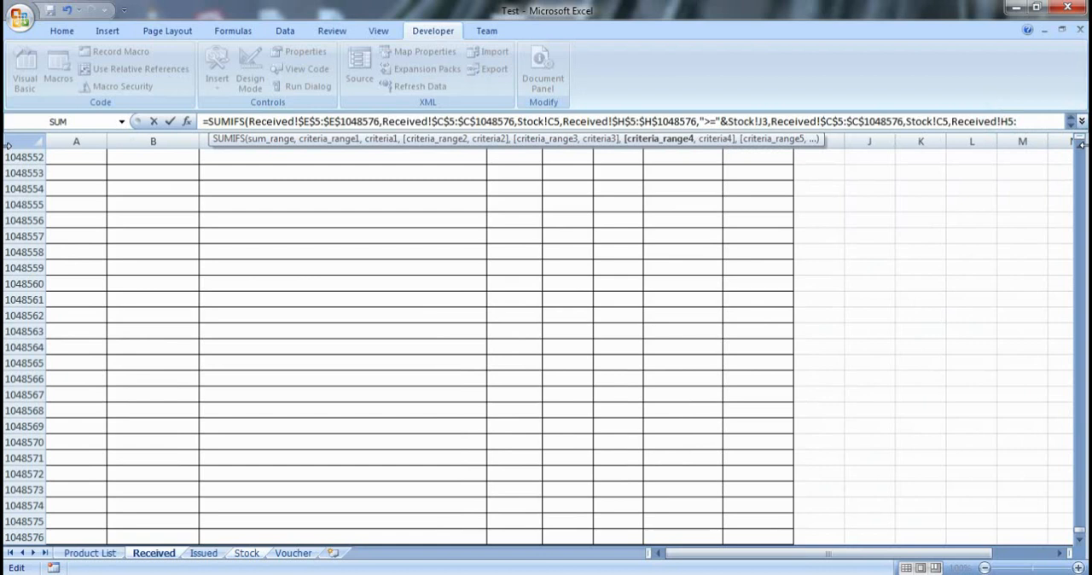
key("shift+Right")
key("shift+Right")
key("shift+Right")
key("shift+Right")
key("shift+Right")
key("shift+Right")
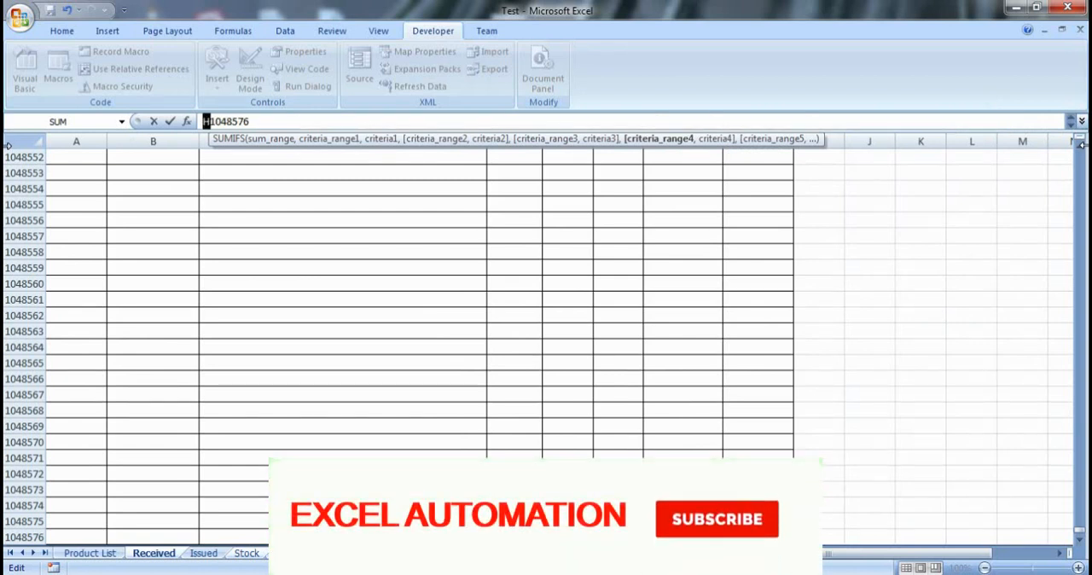
key("shift+Right")
key("shift+Right")
key("shift+Right")
key("shift+Right")
key("shift+Right")
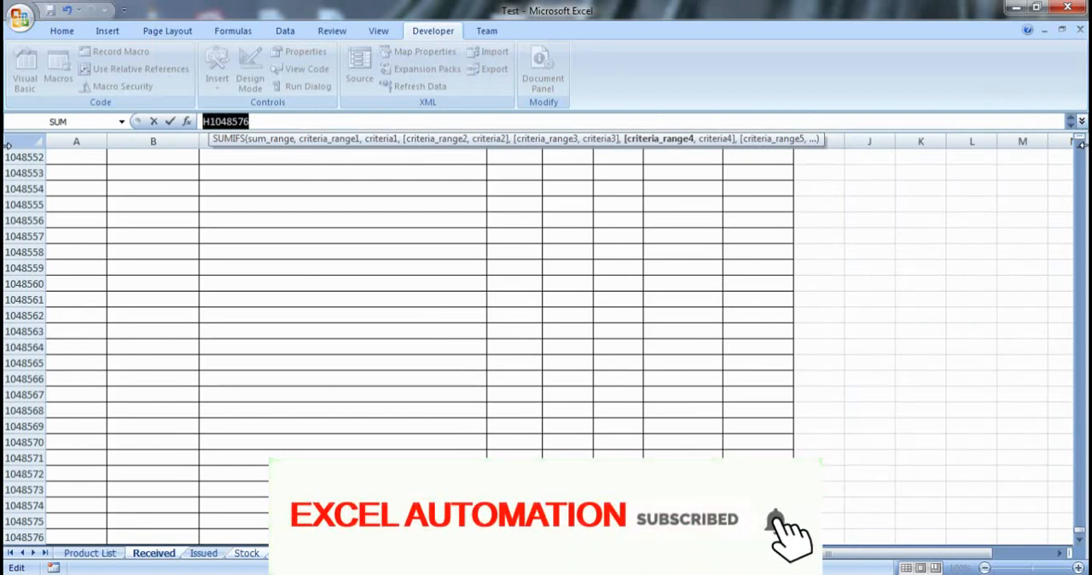
key("F4")
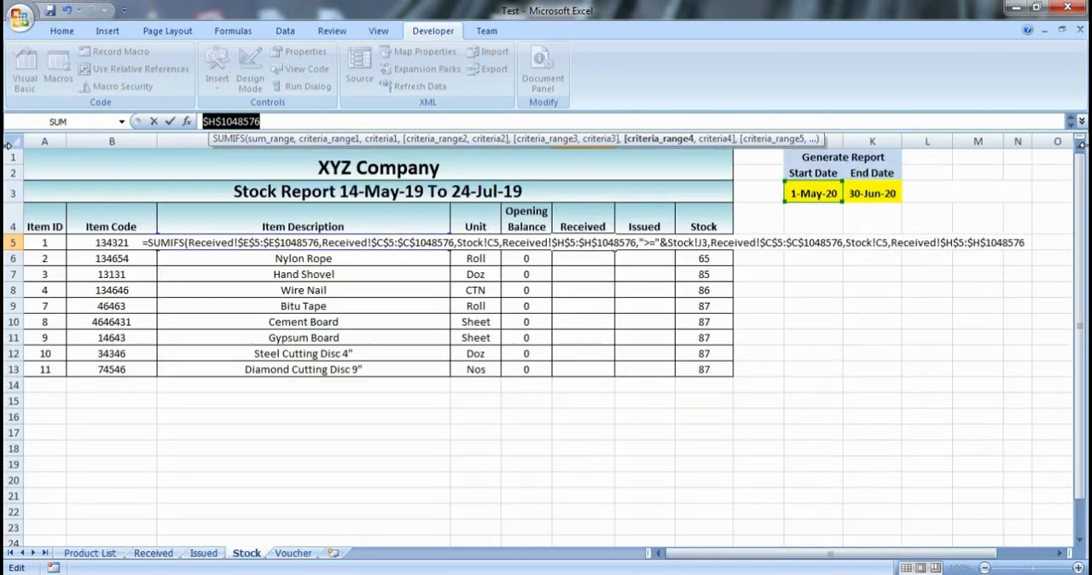
key("Right")
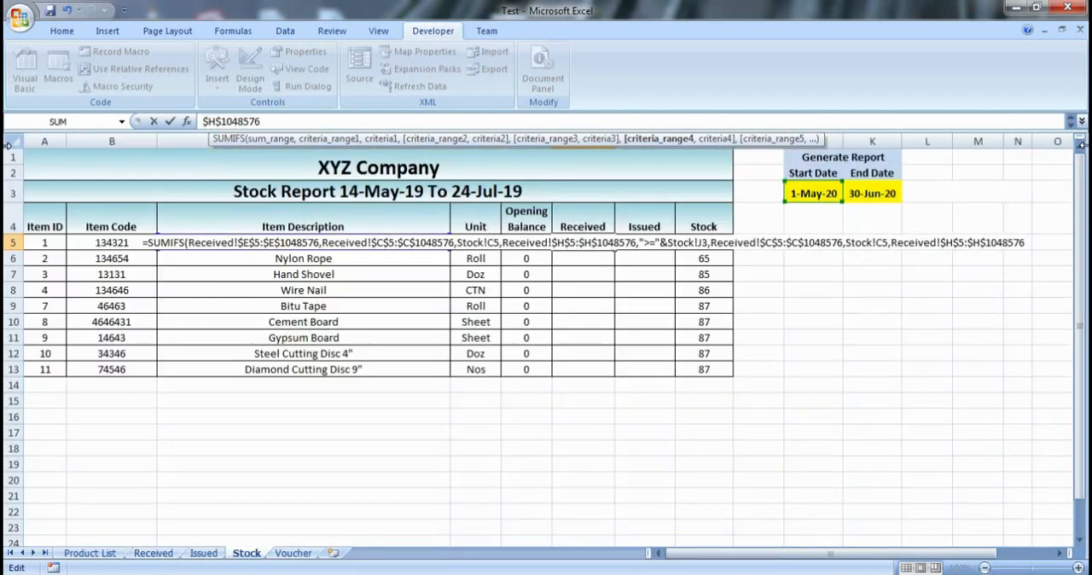
- Set the fourth criterion to "<="& joined with the end date cell Stock!K3, and complete the SUMIFS formula
type(",")
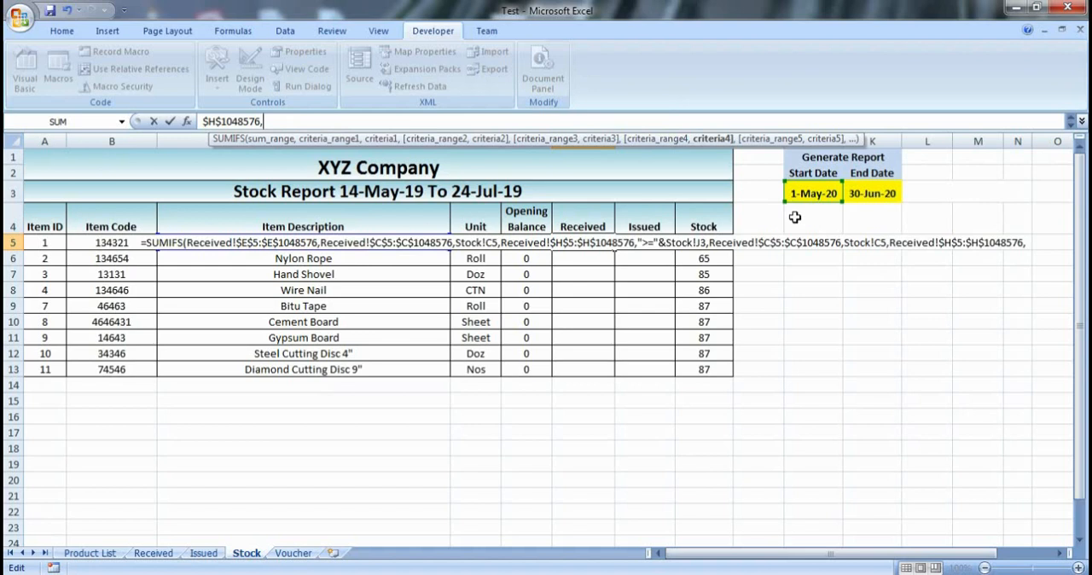
type("\"")
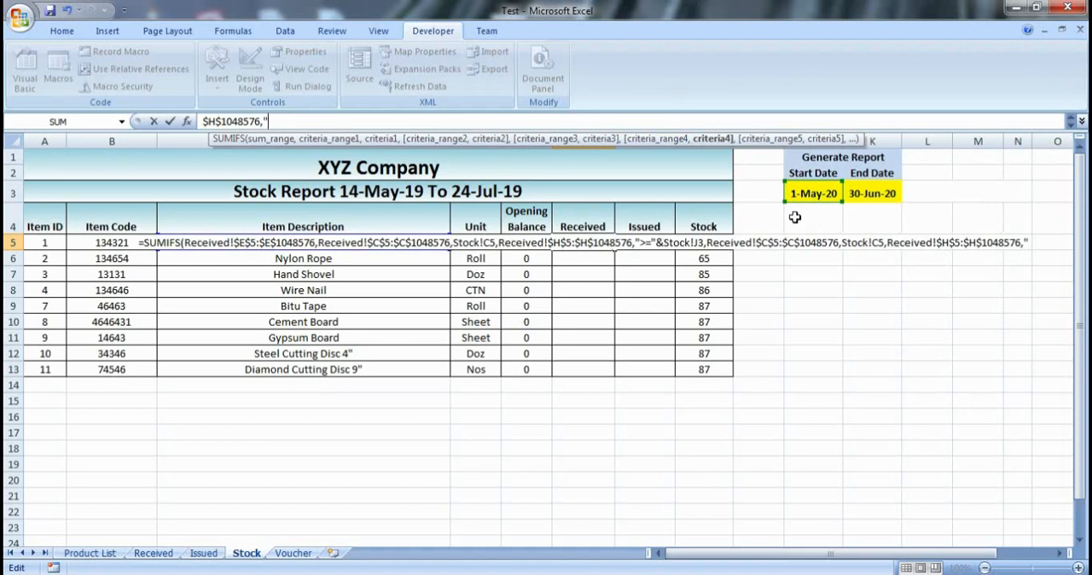
type("<=")
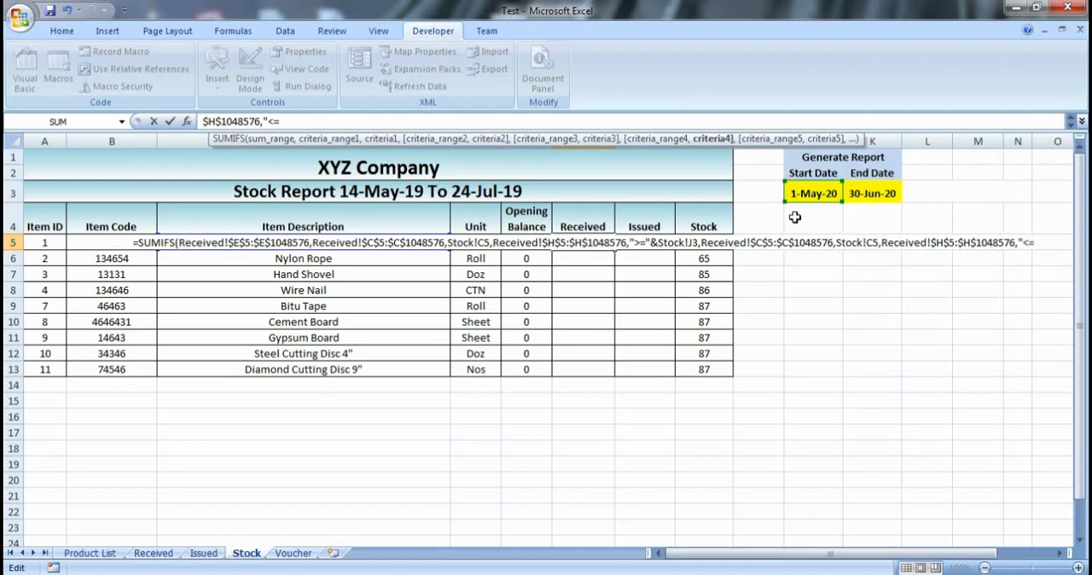
type("\"")
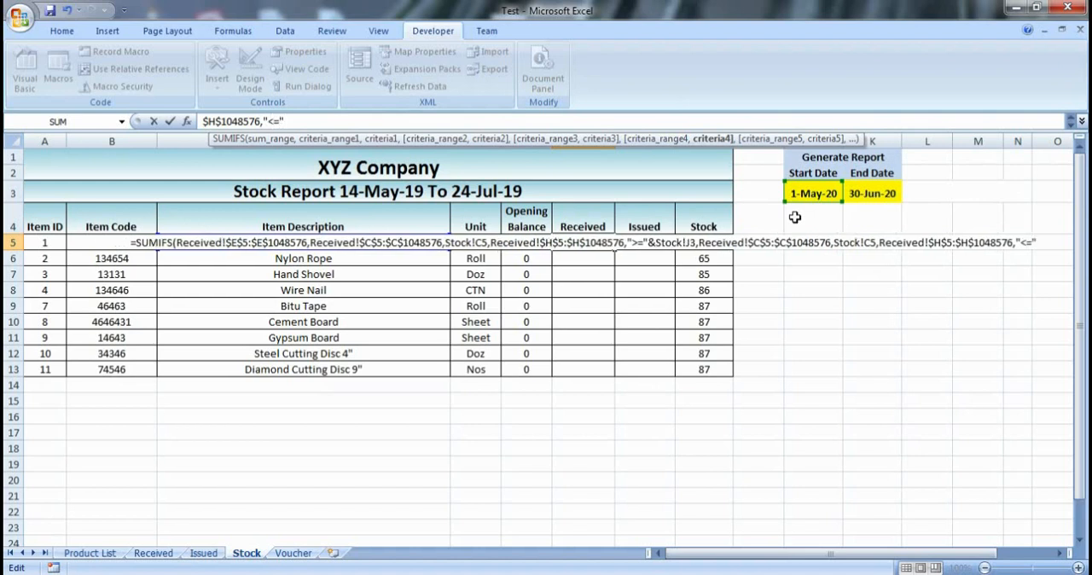
type("&")
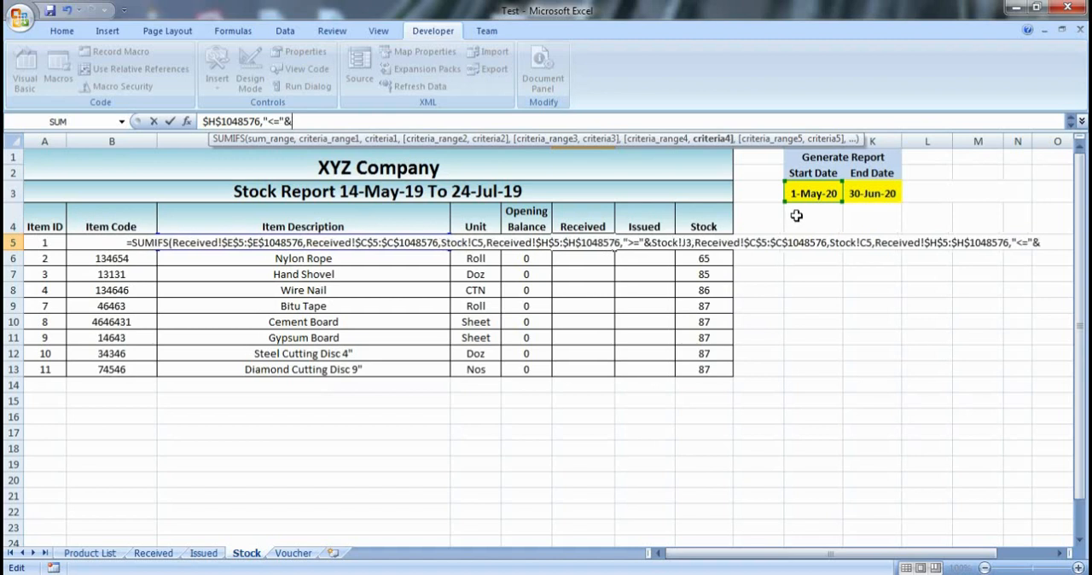
type(",")
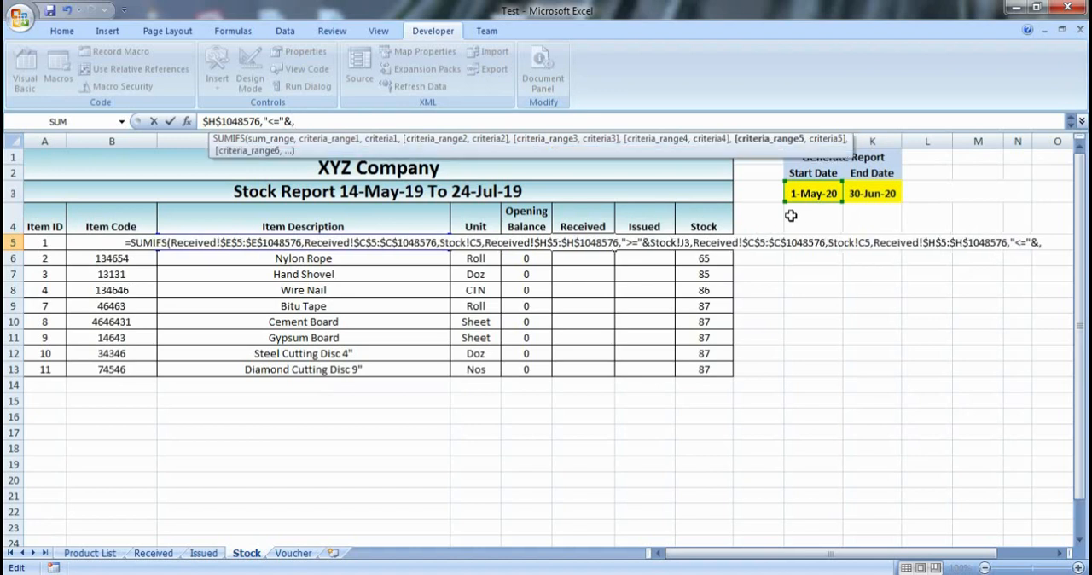
key("BackSpace")
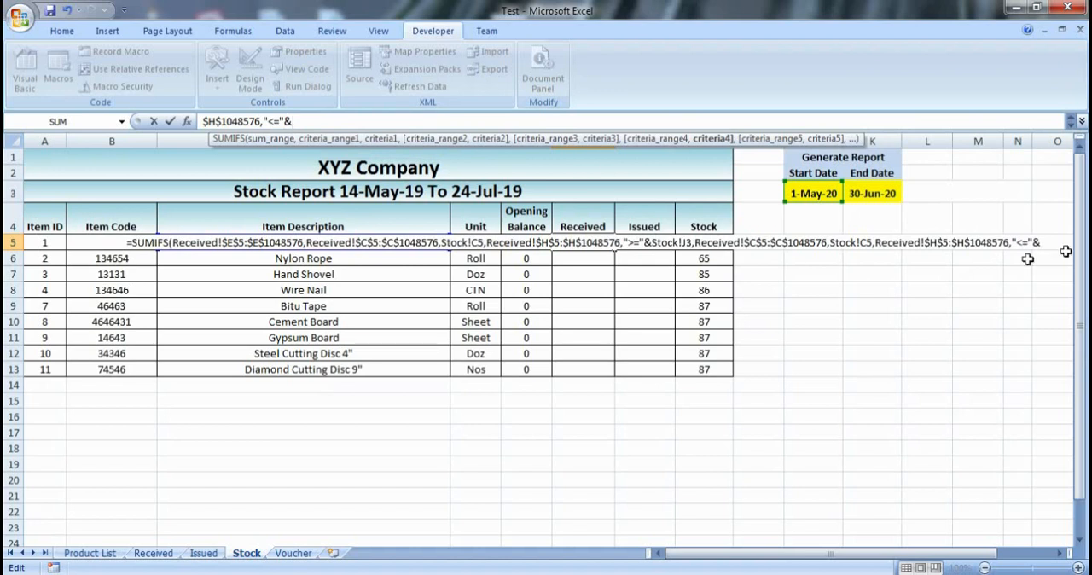
left_click(887, 196)
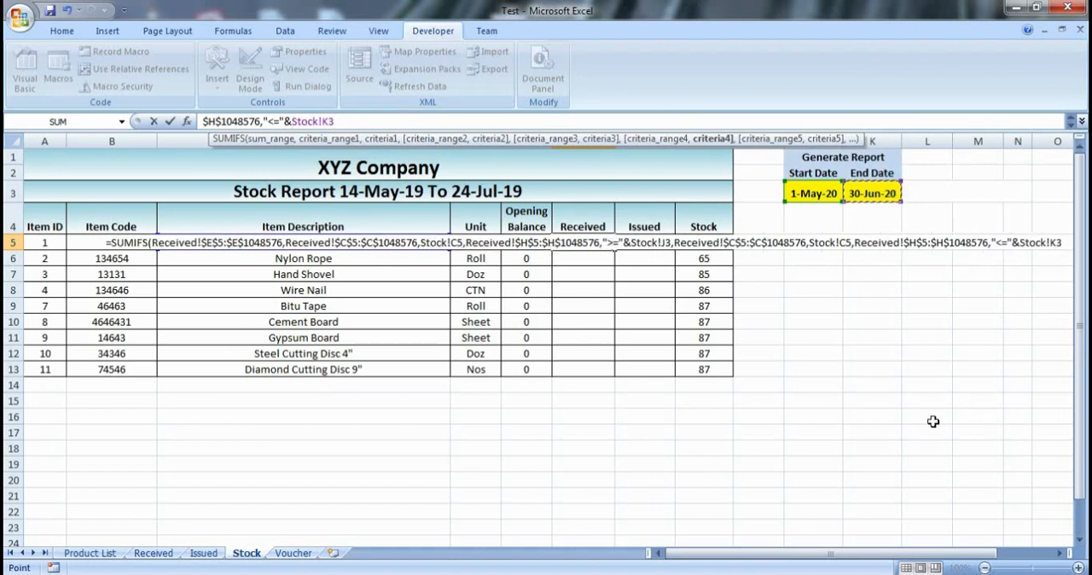
type(")")
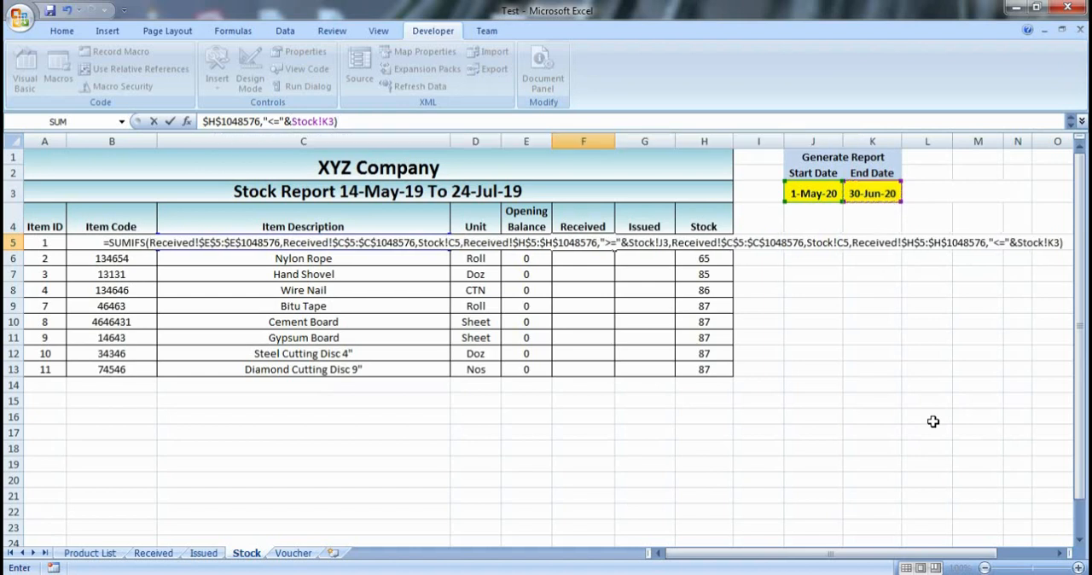
key("Return")
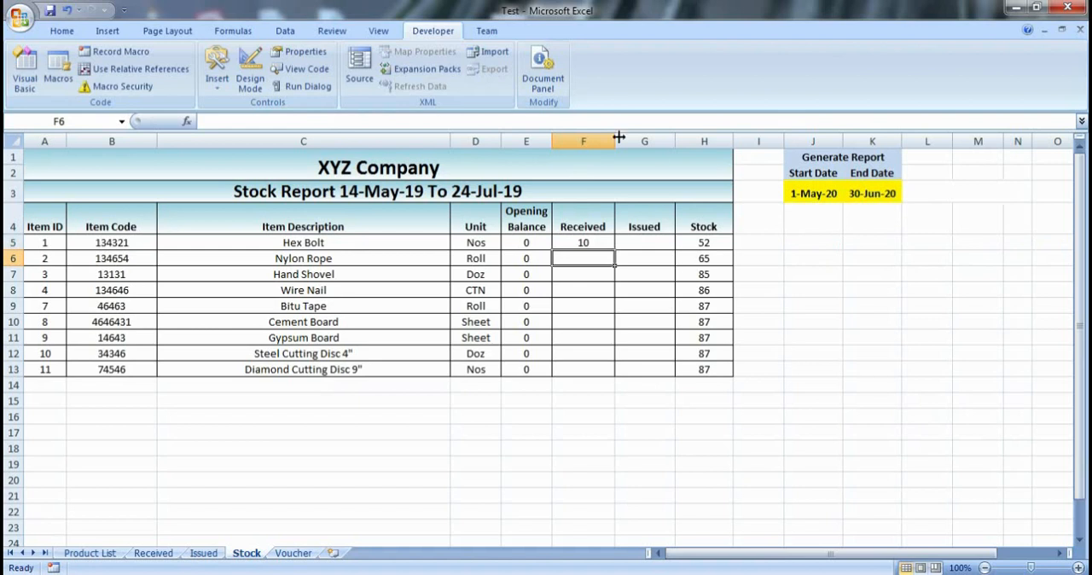
- Copy the Hex Bolt formula in F5 down the Received column through F13
left_click(580, 245)
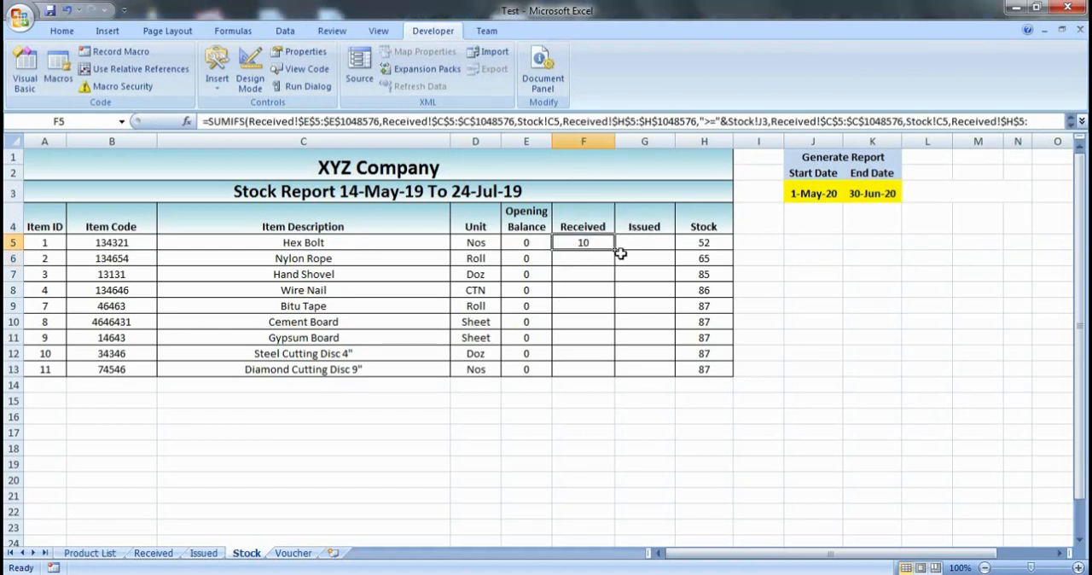
left_click(606, 271)
left_click(603, 244)
left_click(644, 260)
left_click(603, 263)
left_click(595, 244)
left_click_drag(617, 251, 651, 377)
left_click(663, 398)
- Examine the copied formulas in the Received column against the report's start and end date cells
left_click(593, 263)
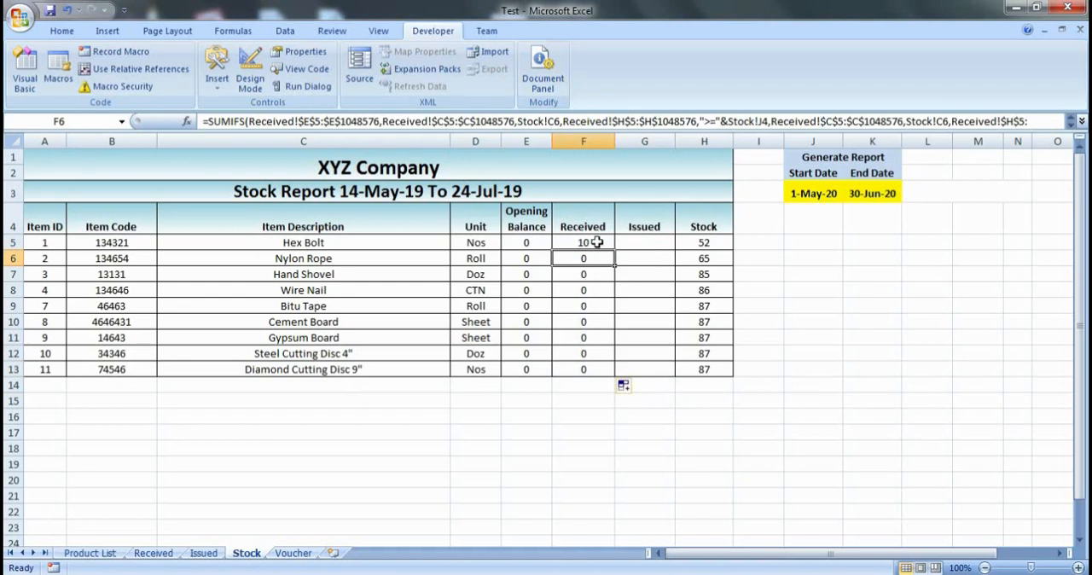
left_click(597, 242)
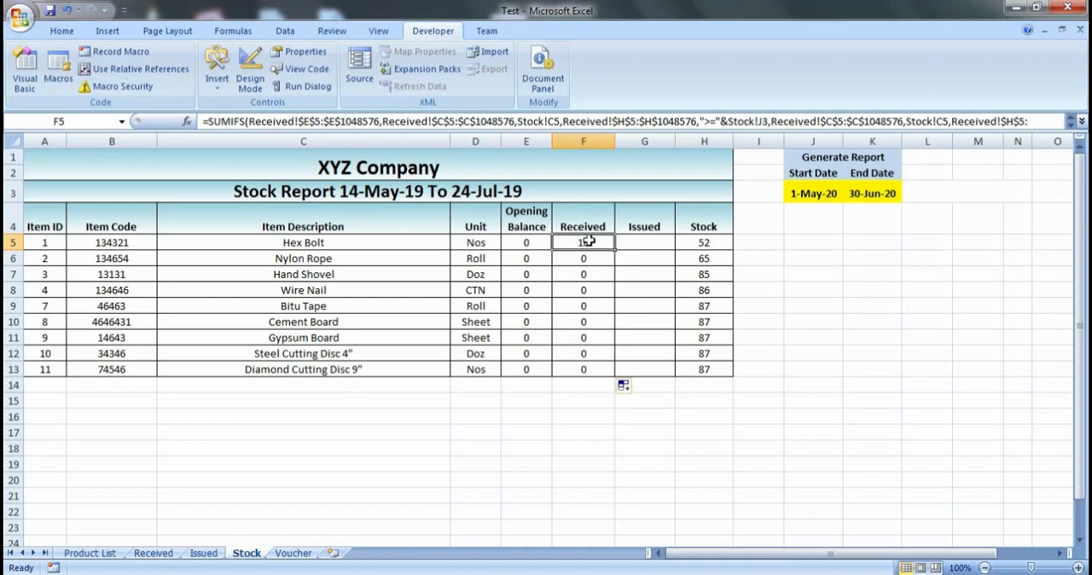
left_click_drag(585, 256, 587, 368)
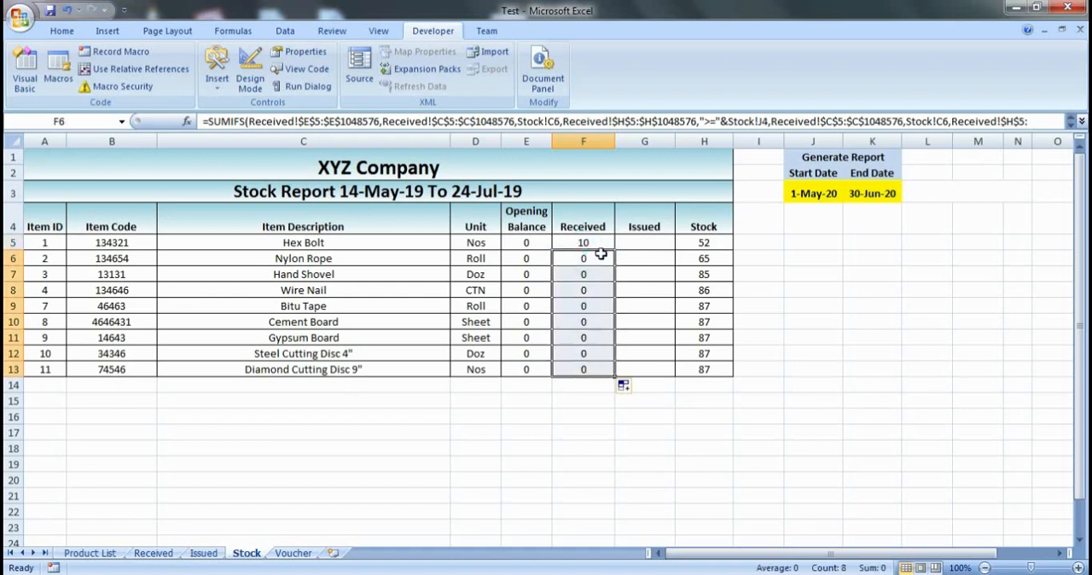
left_click(598, 243)
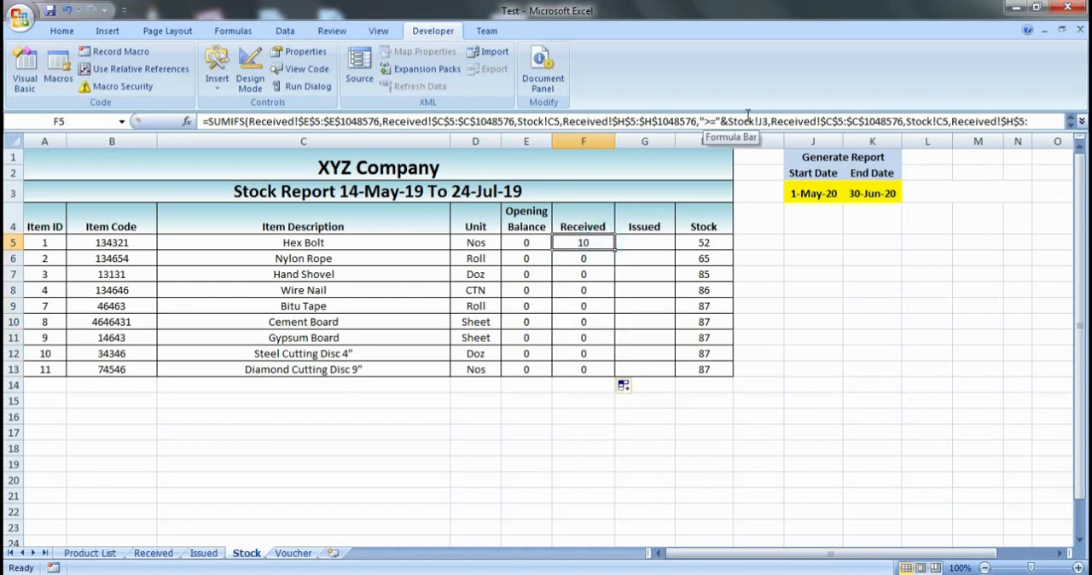
left_click(831, 195)
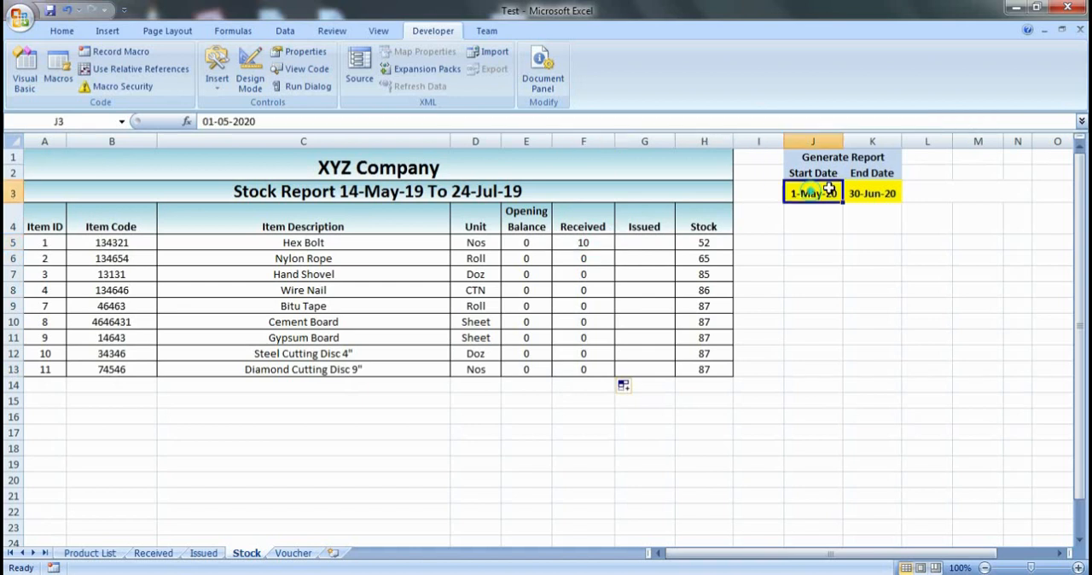
key("Right")
left_click(836, 194)
- Make the start date reference in the F5 formula absolute as $J$3
left_click(585, 244)
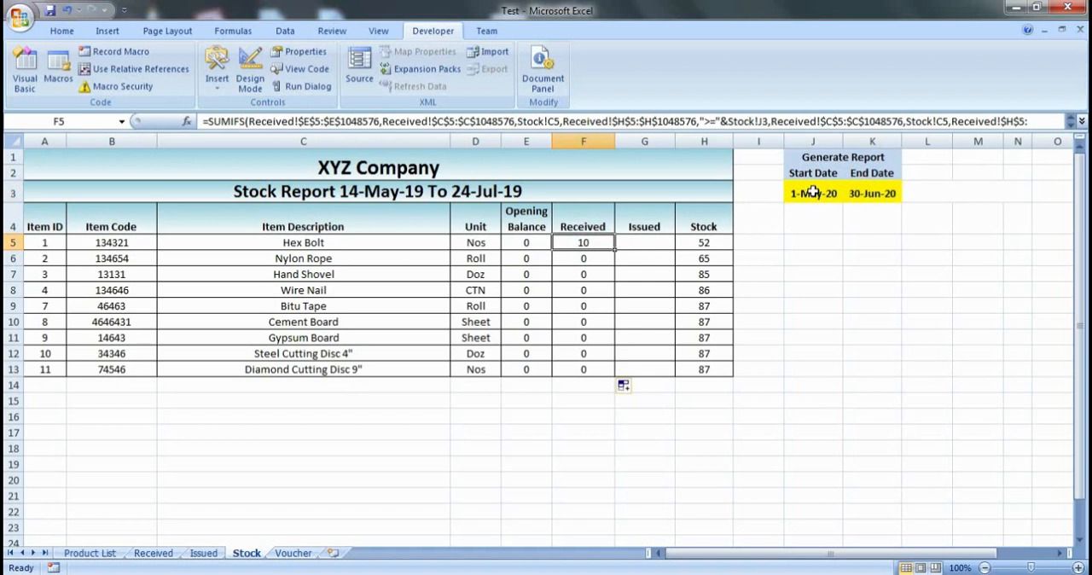
left_click(766, 121)
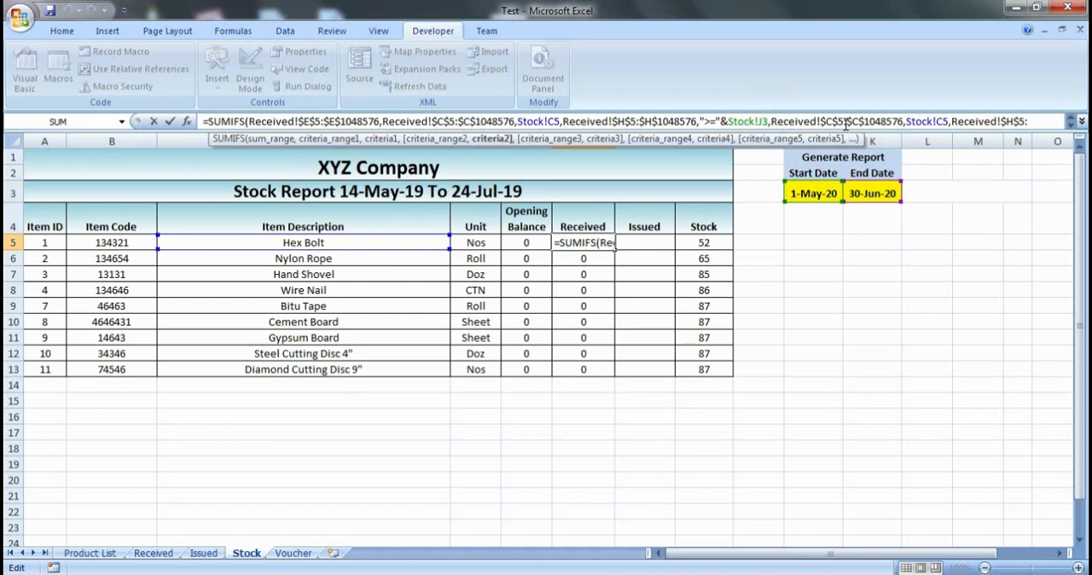
key("Left")
key("shift+Right")
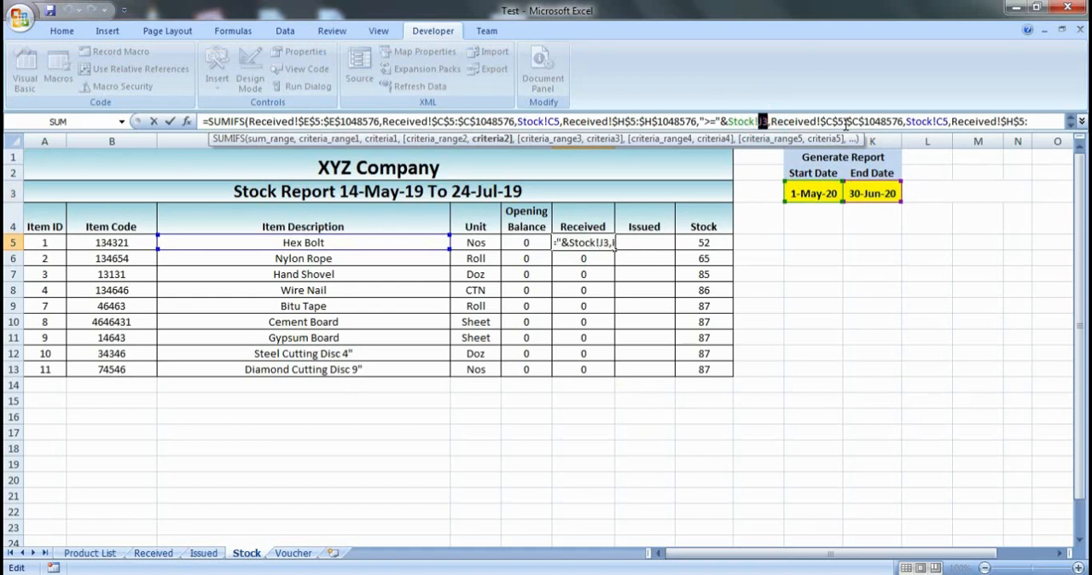
key("F4")
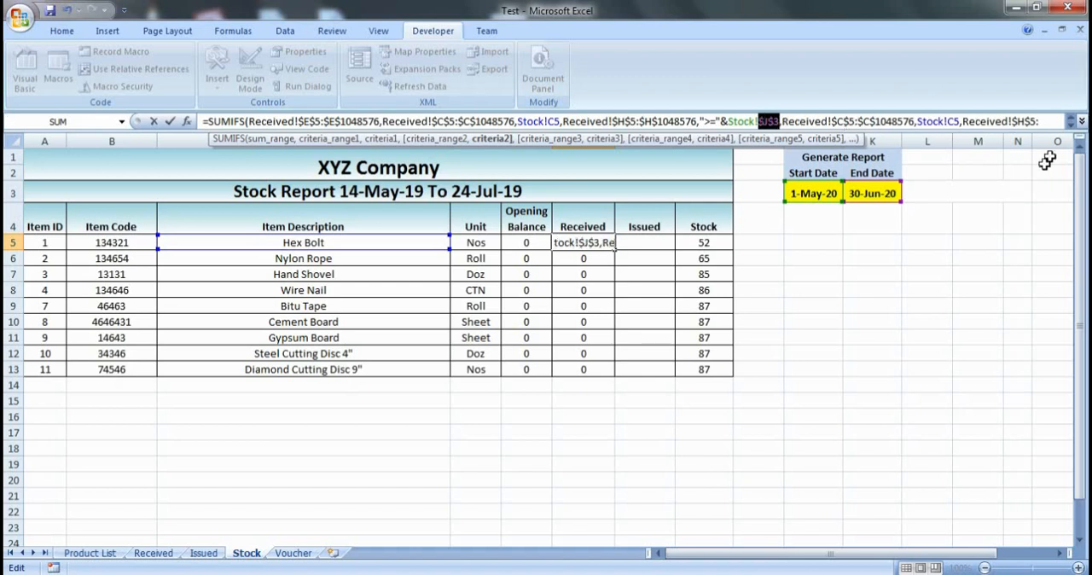
- Make the end date reference in the F5 formula absolute as $K$3 and commit the formula
left_click(1071, 125)
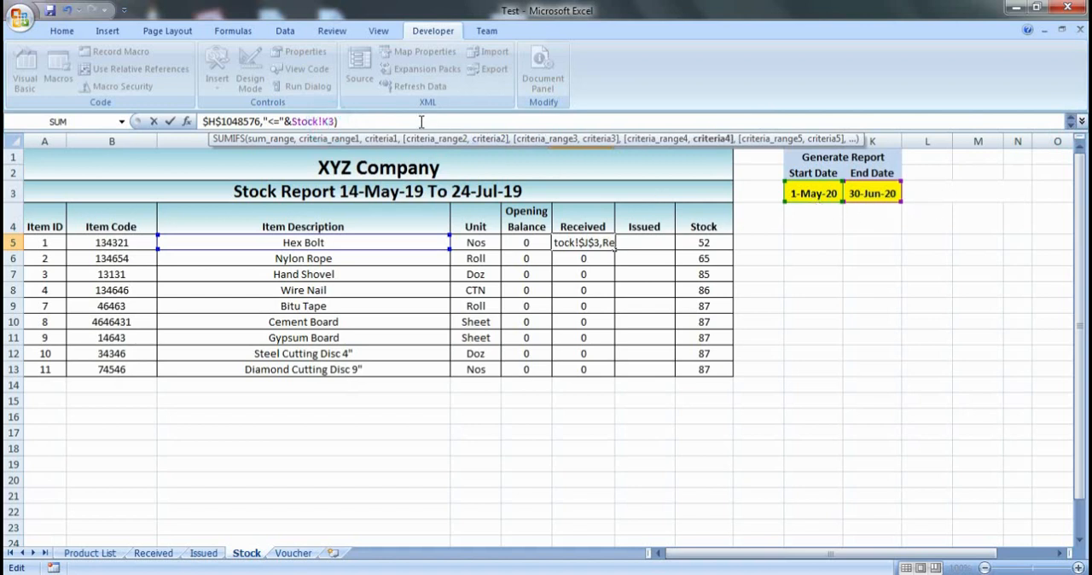
key("Left")
key("shift+Right")
key("shift+Right")
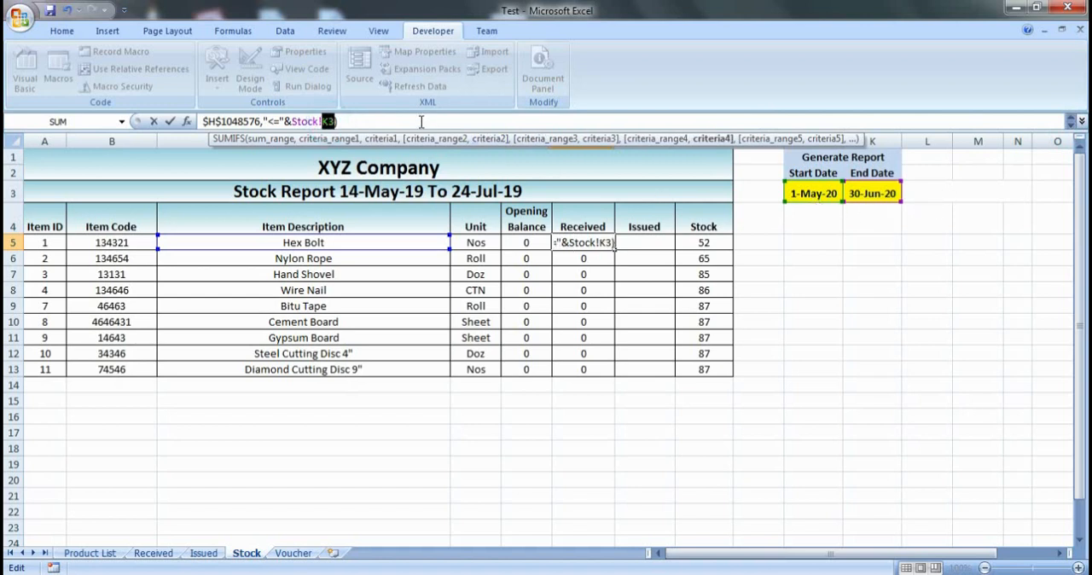
key("F4")
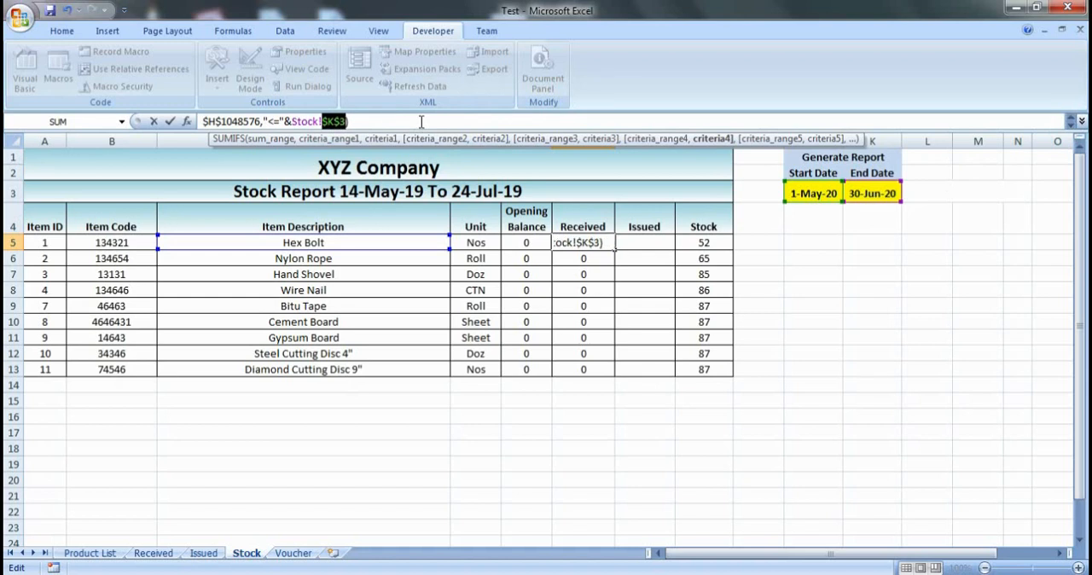
key("Return")
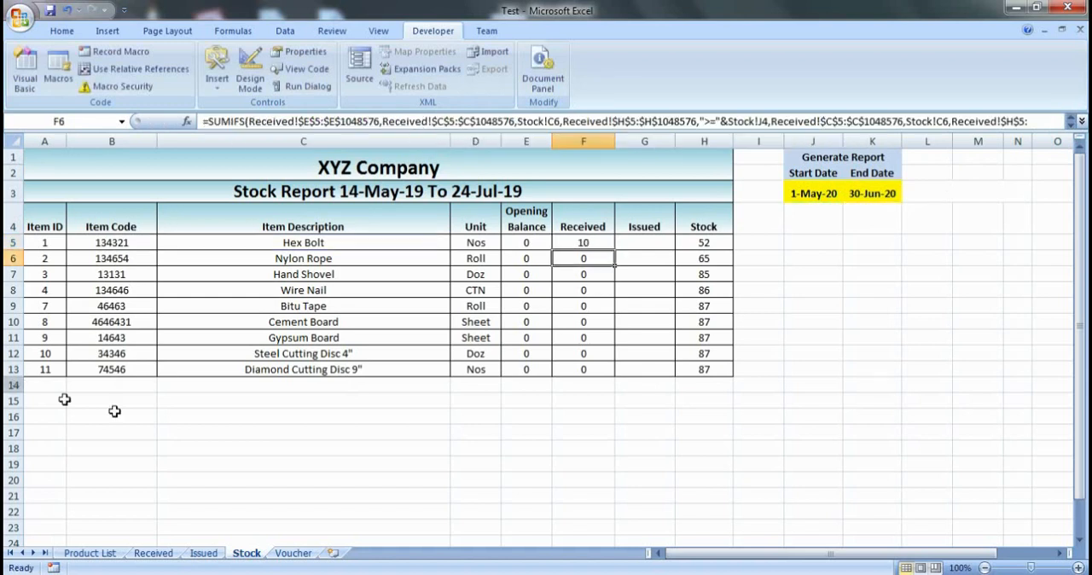
- Fill the corrected SUMIFS formula from F5 down the Received column through F13
left_click(570, 246)
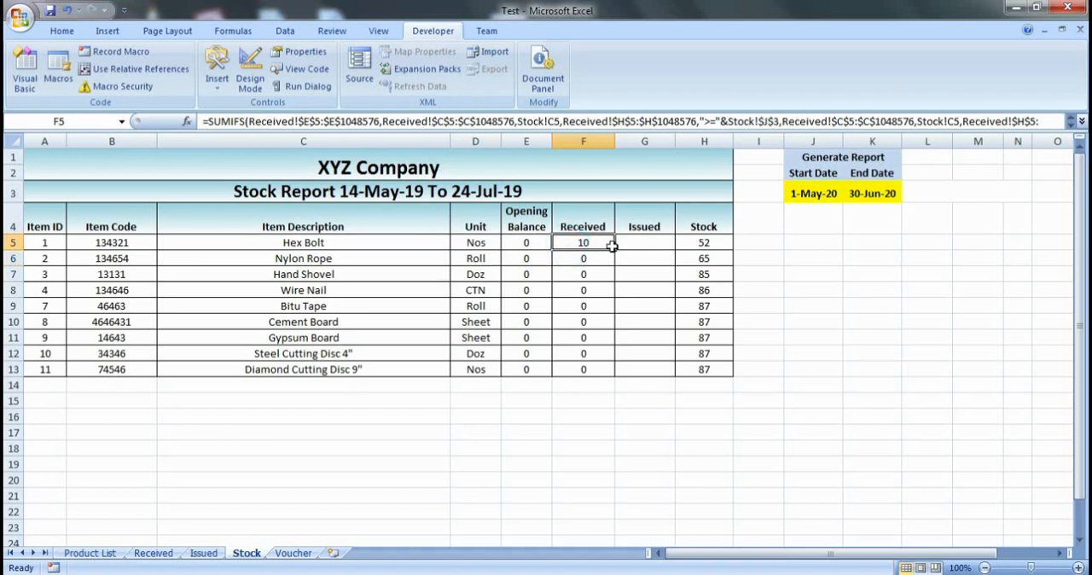
left_click_drag(616, 247, 629, 373)
left_click(597, 308)
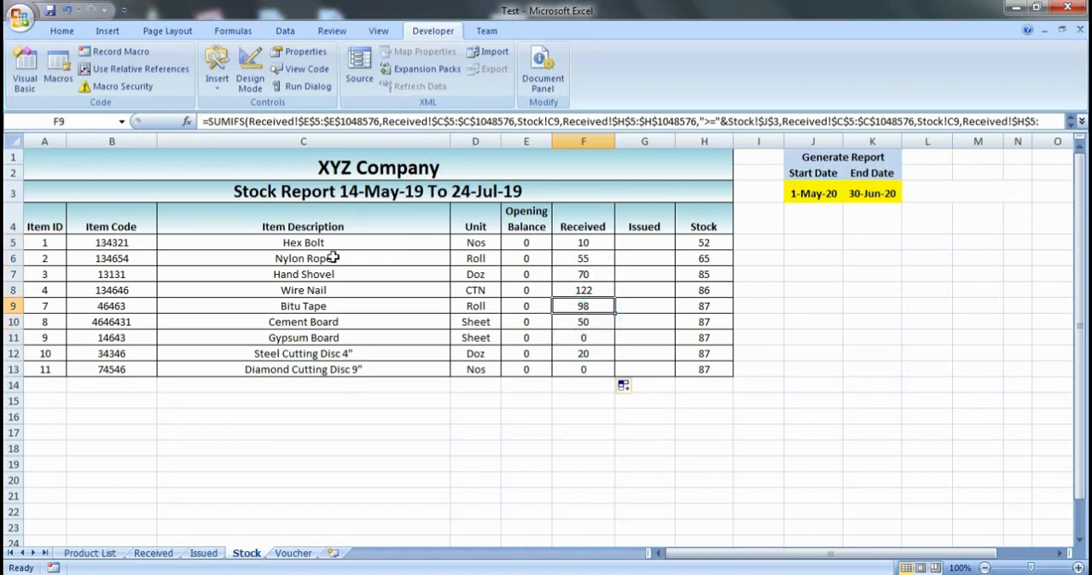
- Check the Stock sheet's received totals against the product names, quantities and dates in the Received sheet
left_click(154, 553)
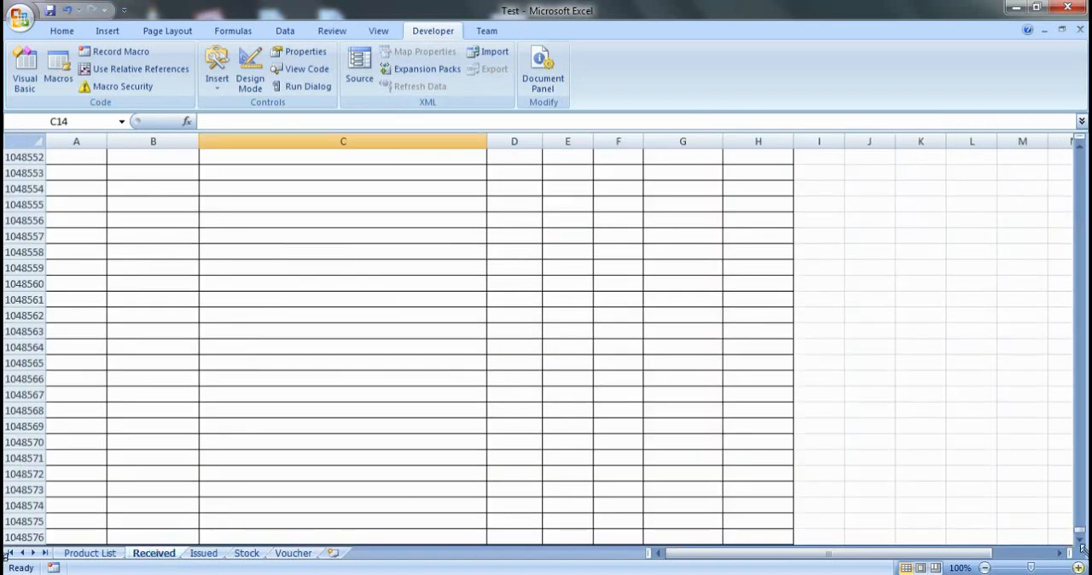
scroll(1079, 520, "up", 20)
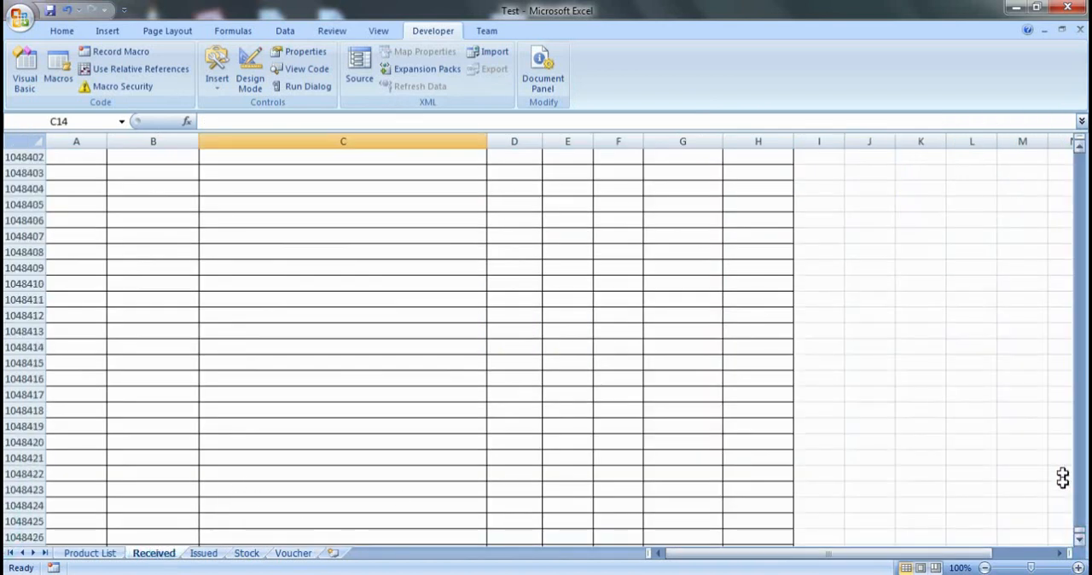
left_click_drag(1079, 534, 1078, 511)
left_click(566, 234)
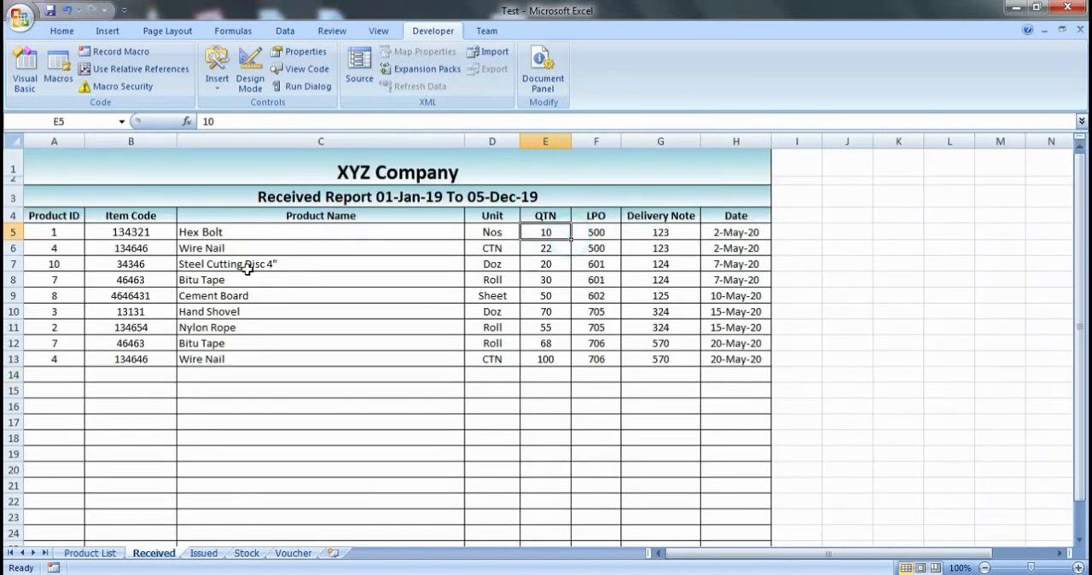
left_click(199, 231)
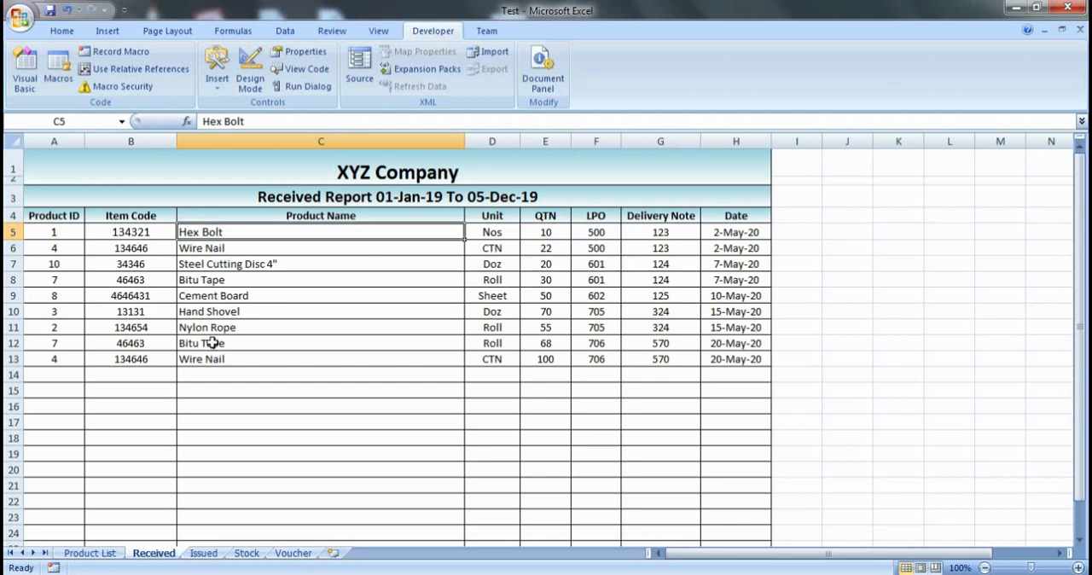
left_click(754, 233)
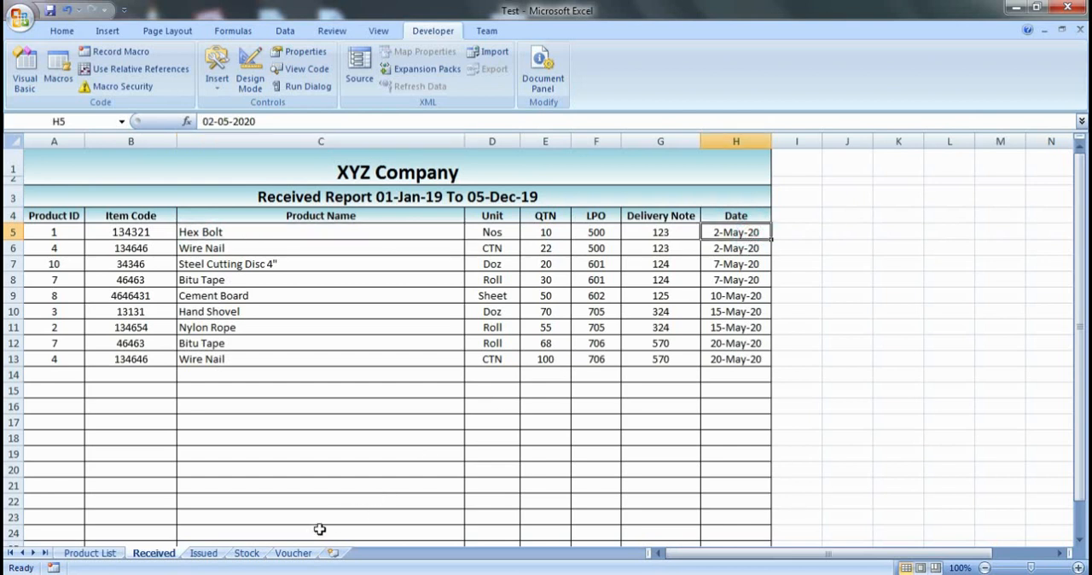
left_click(247, 553)
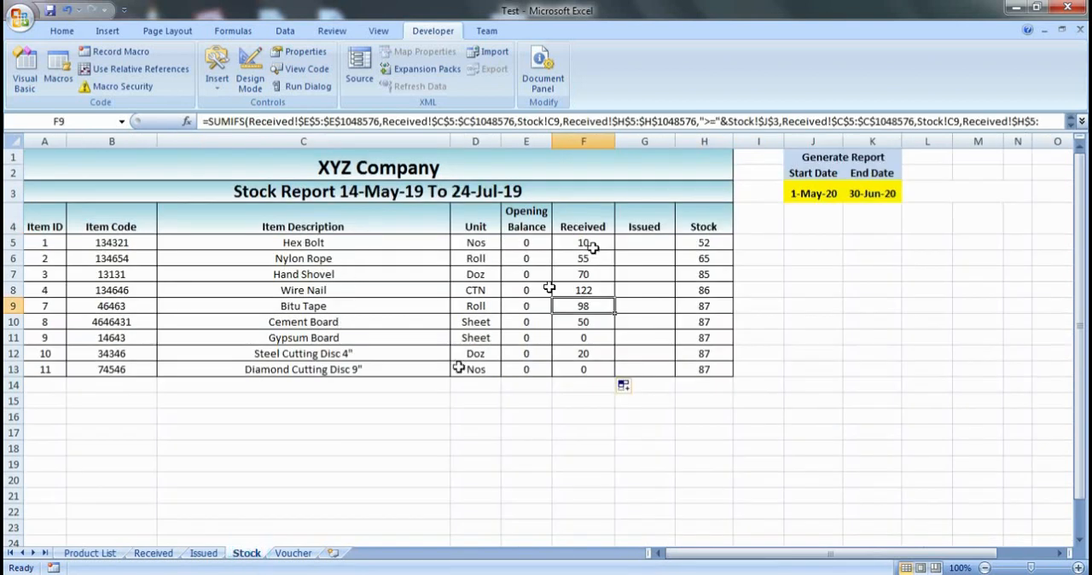
left_click(154, 553)
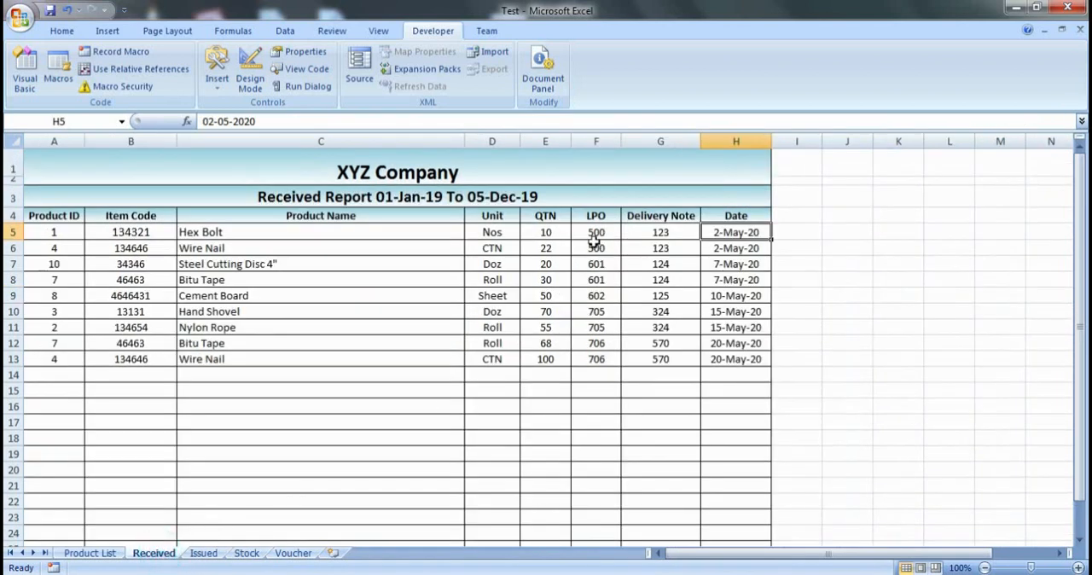
left_click(247, 553)
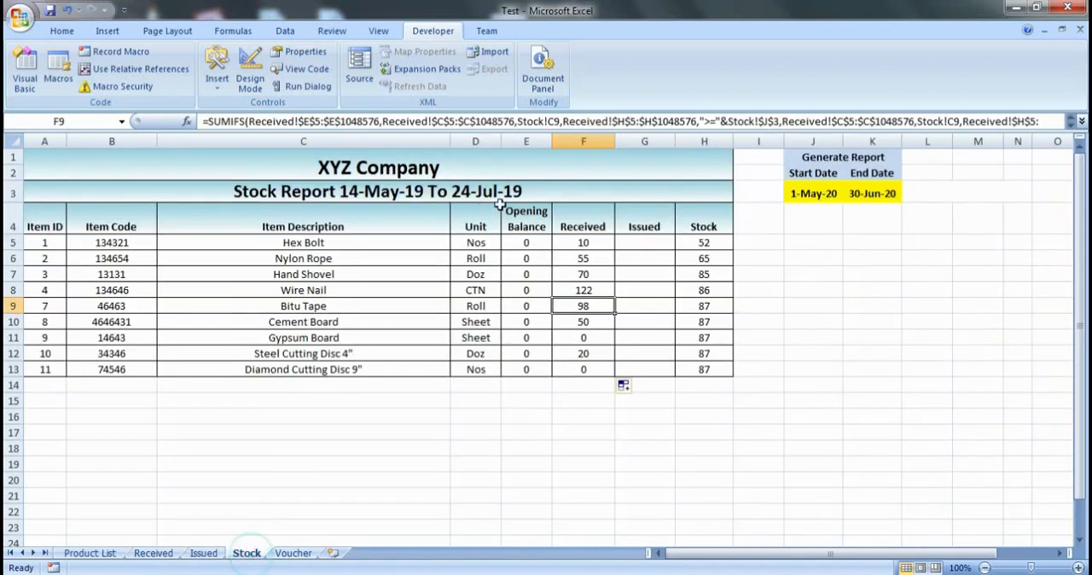
left_click(600, 244)
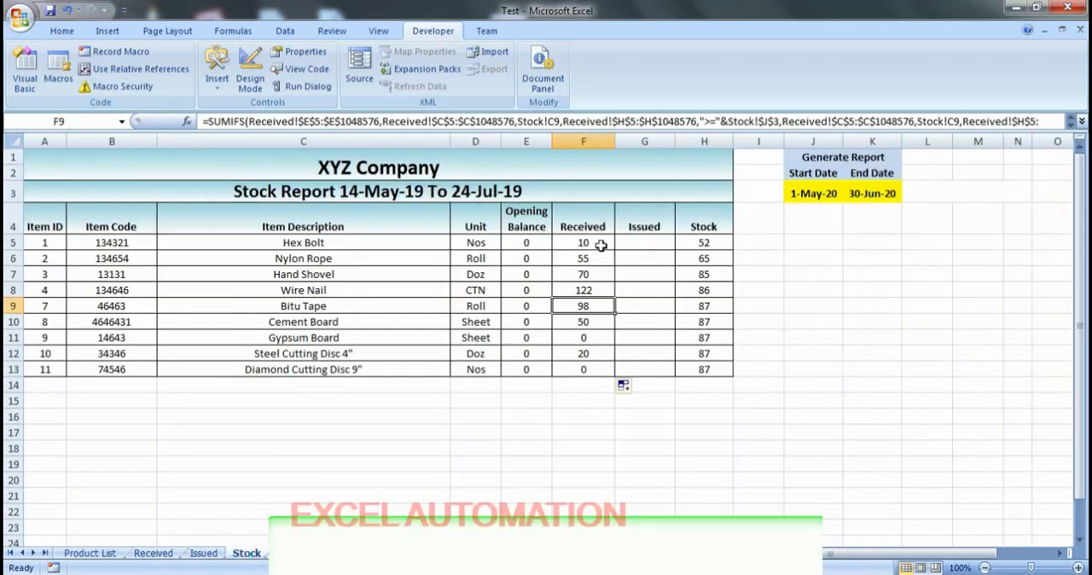
- Set the report's start date to 3-May-20 and check the received total for Hex Bolt
left_click(815, 192)
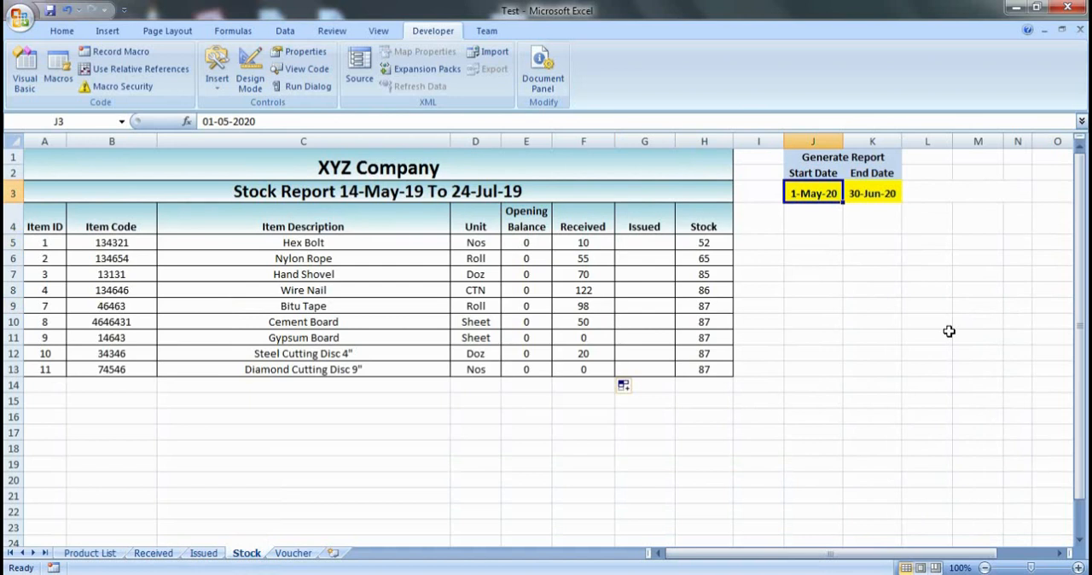
type("3-")
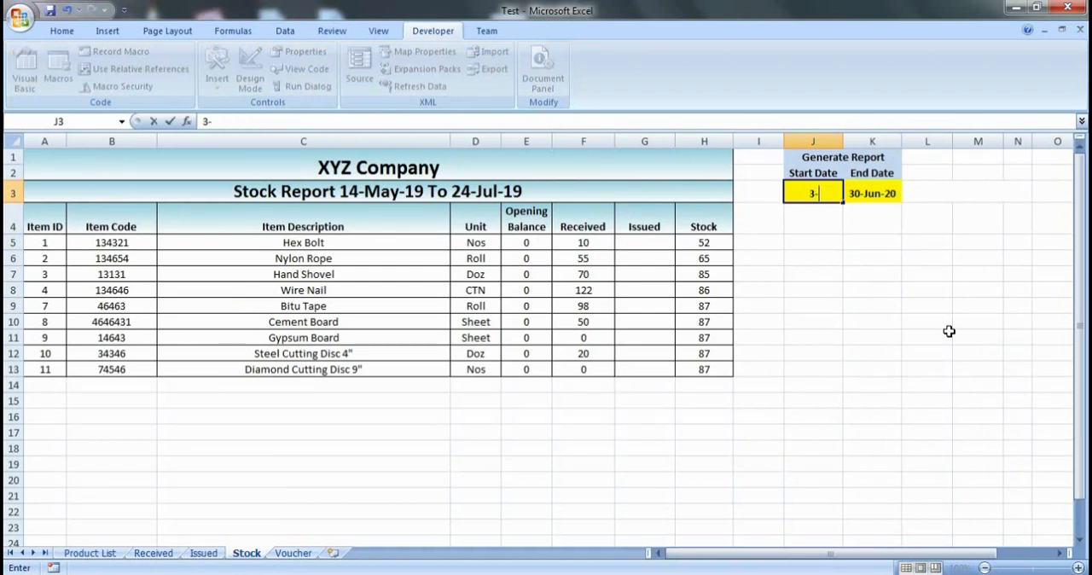
type("5-20")
key("Return")
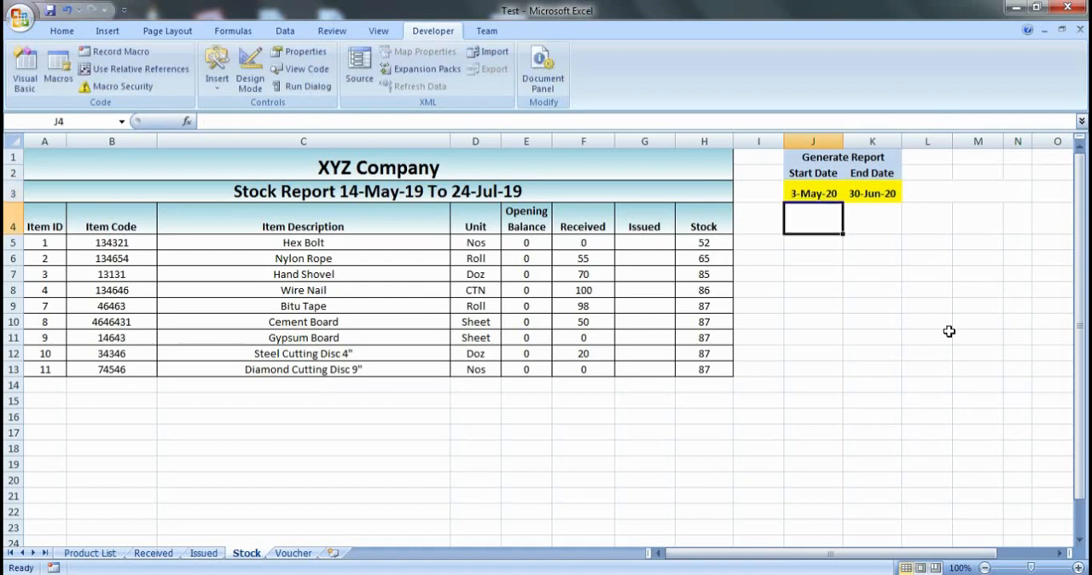
left_click(592, 247)
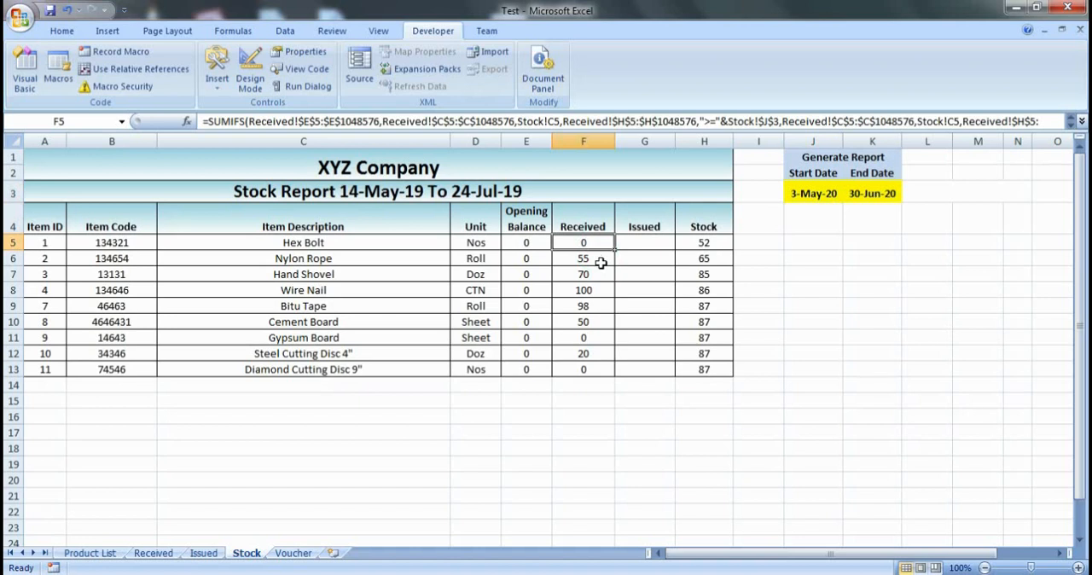
- Undo the last change to the report's start date
left_click(817, 190)
type("2")
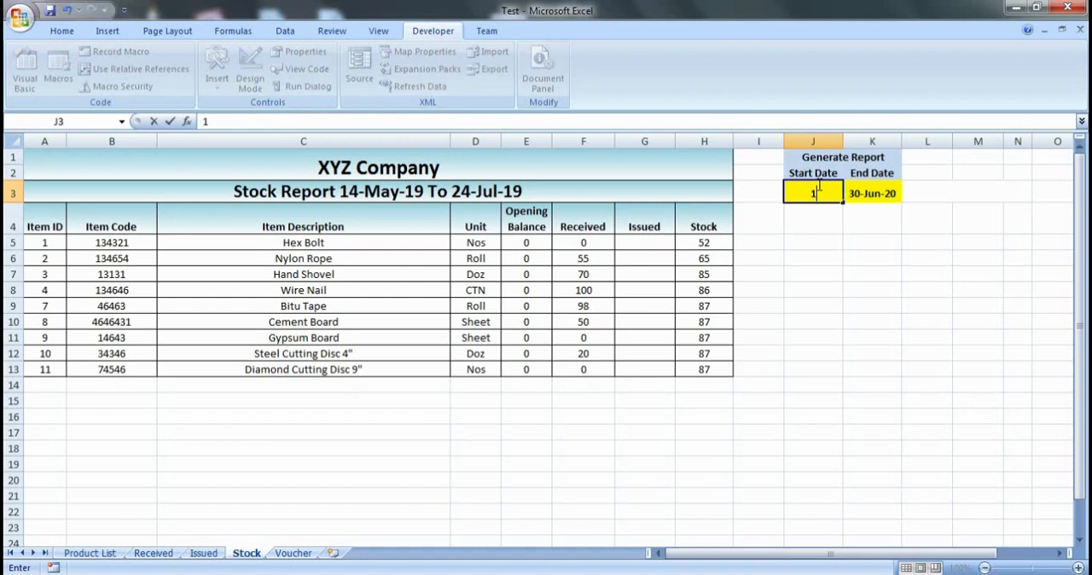
key("Escape")
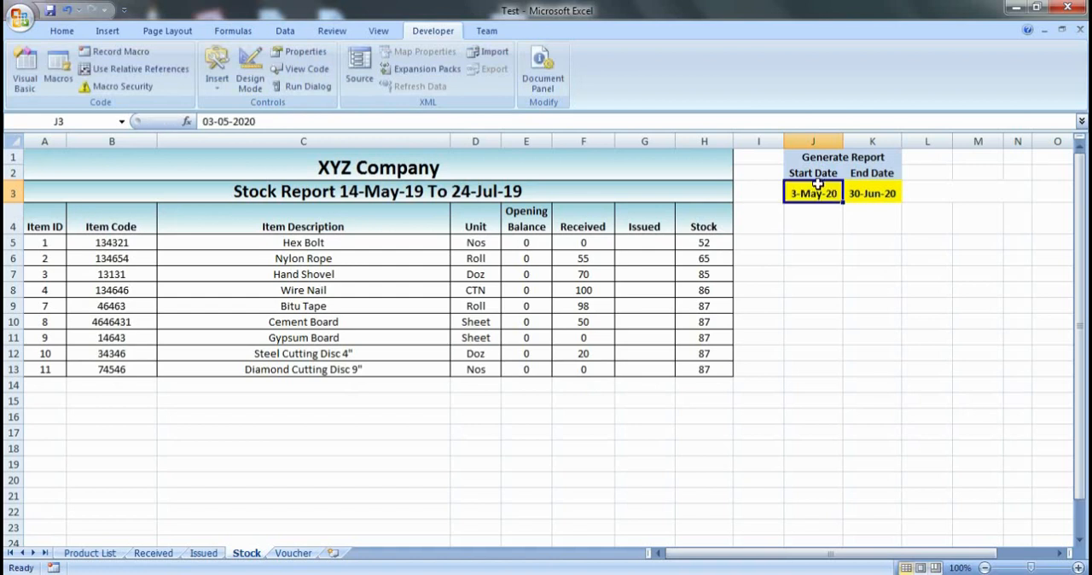
key("ctrl+z")
- Compare the Wire Nail quantities and dates in the Received sheet with the Wire Nail received total in the Stock sheet
left_click(174, 554)
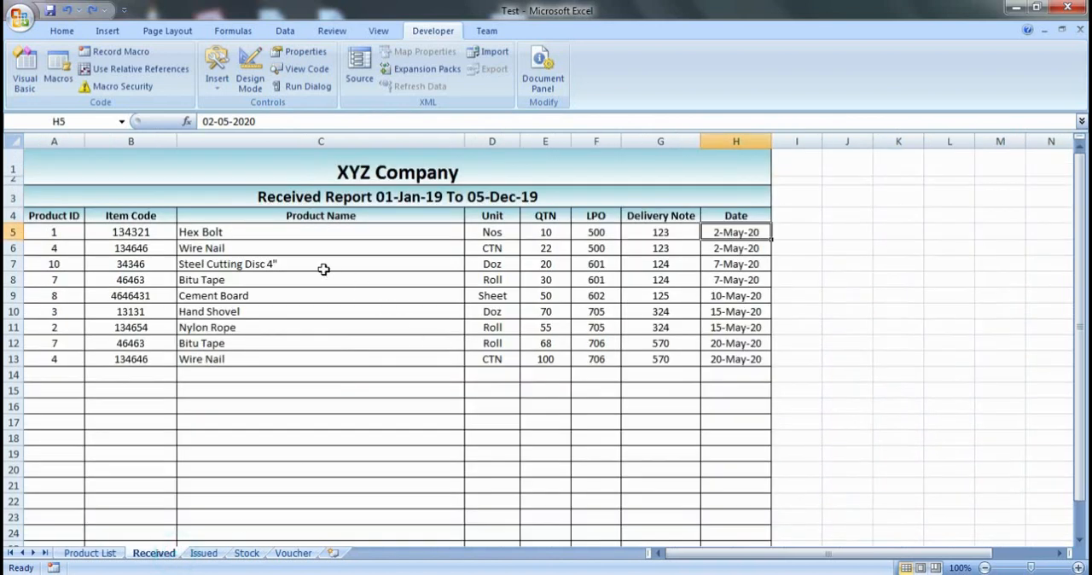
left_click(201, 249)
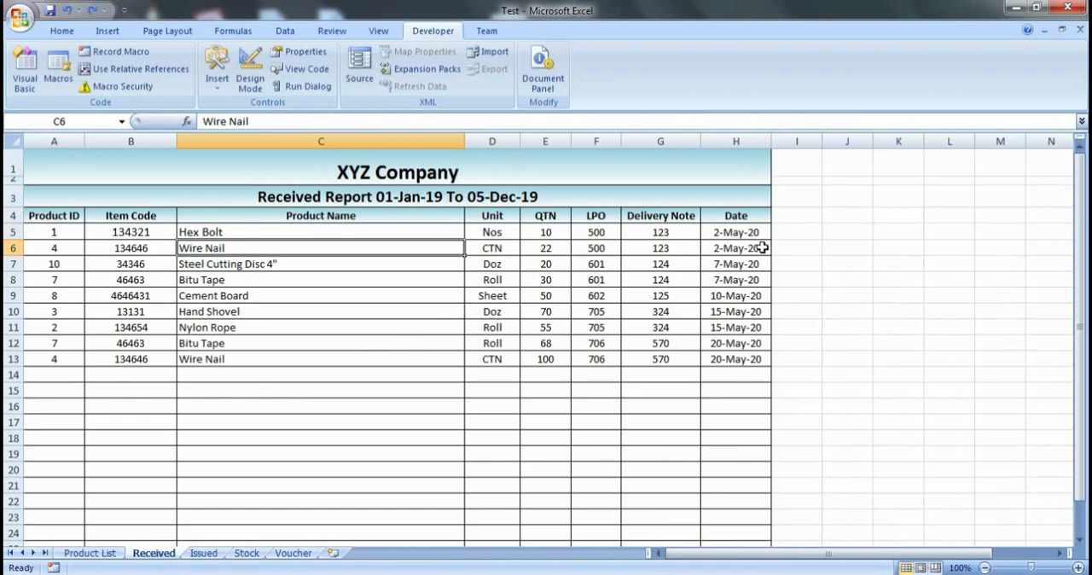
left_click(549, 248)
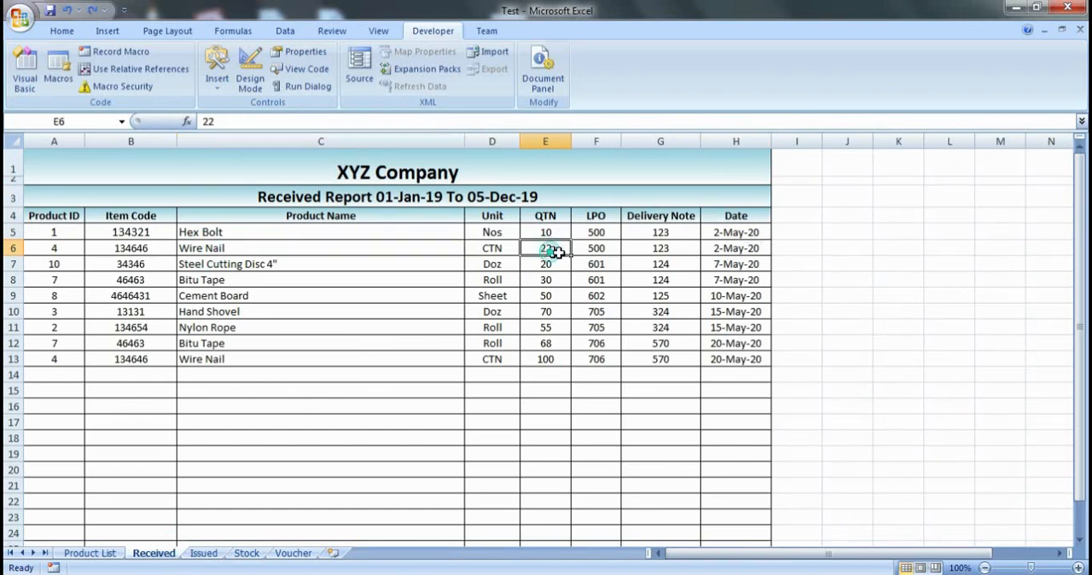
left_click(245, 360)
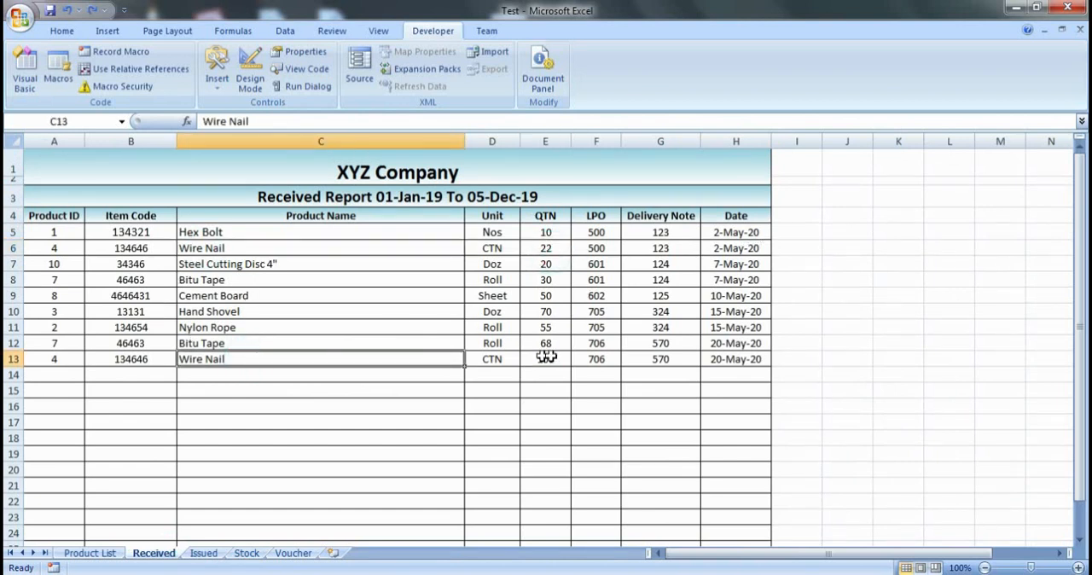
left_click(721, 358)
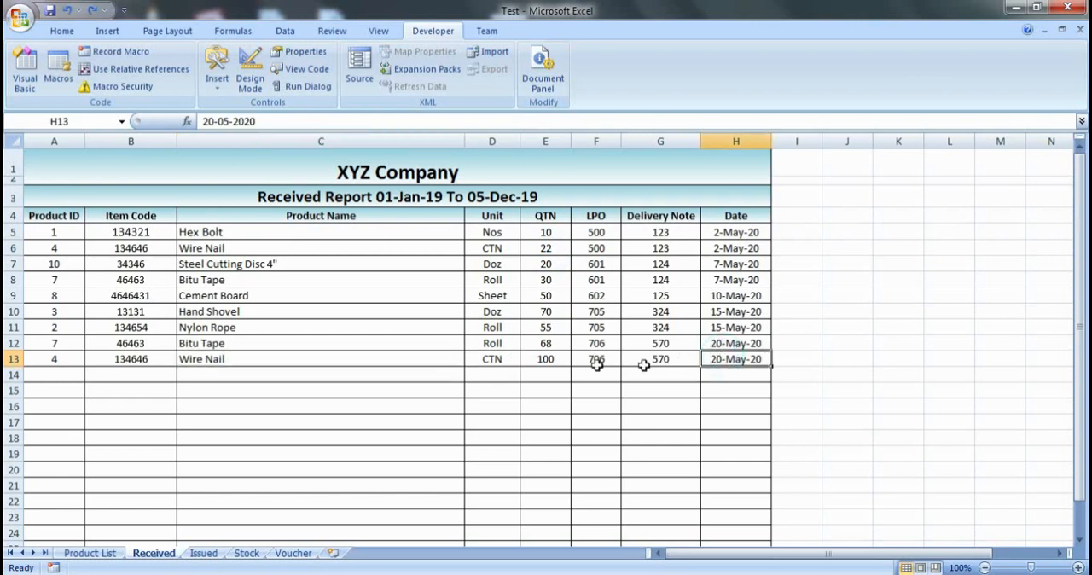
left_click(550, 362)
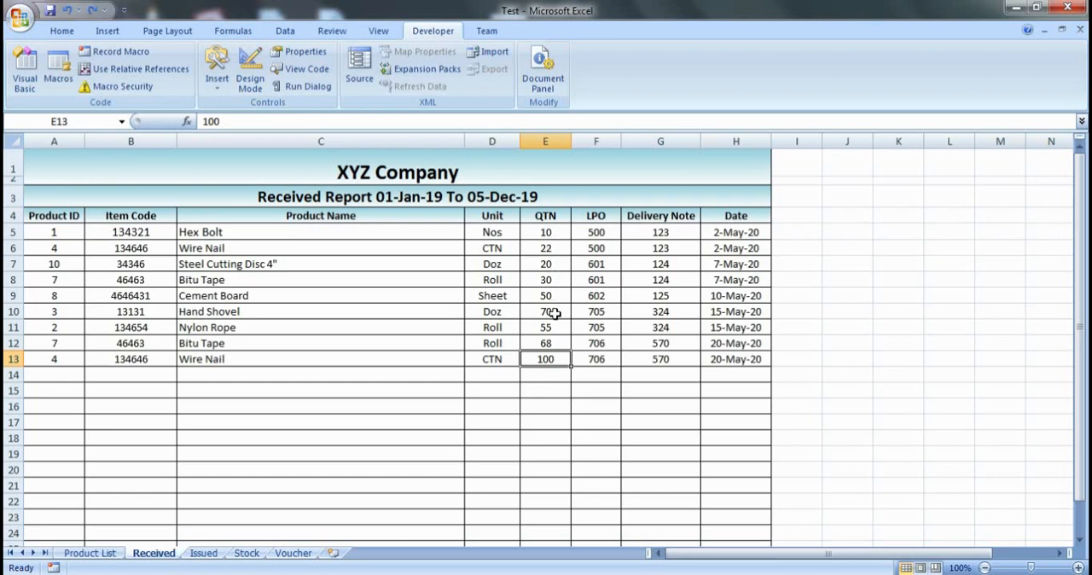
left_click(564, 243)
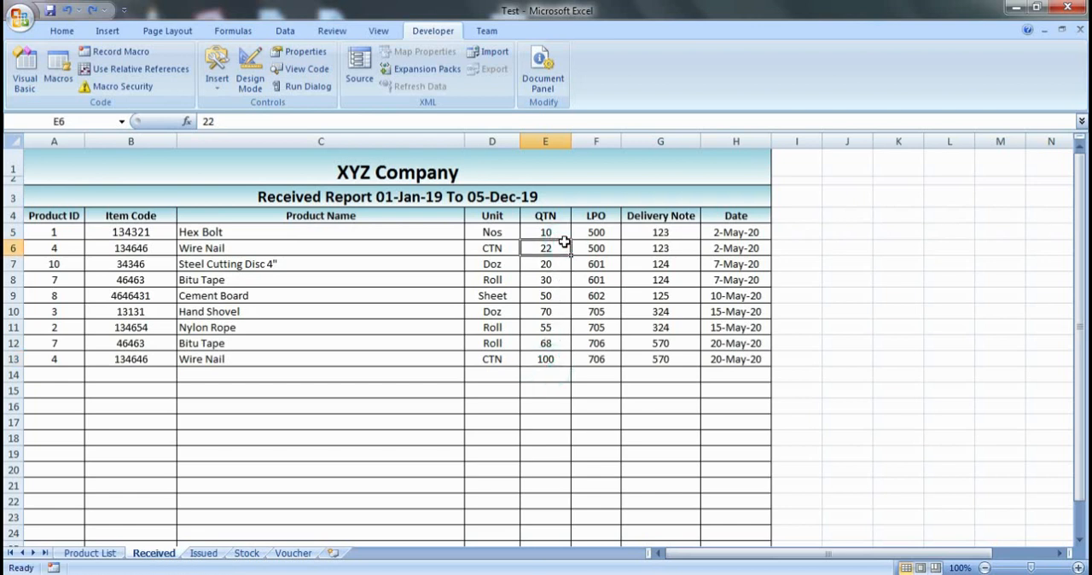
left_click(246, 552)
left_click(588, 290)
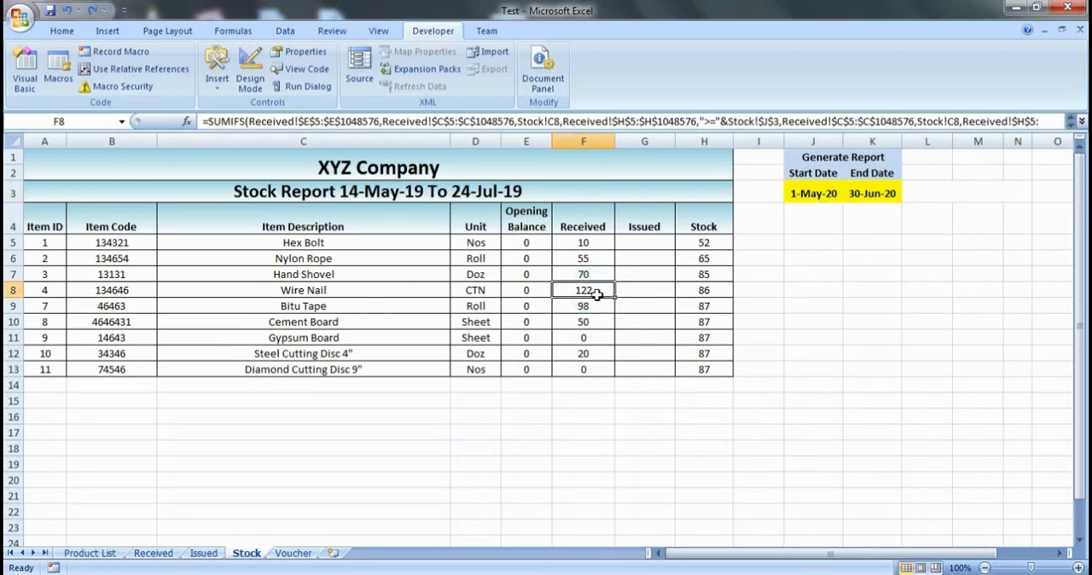
left_click(167, 555)
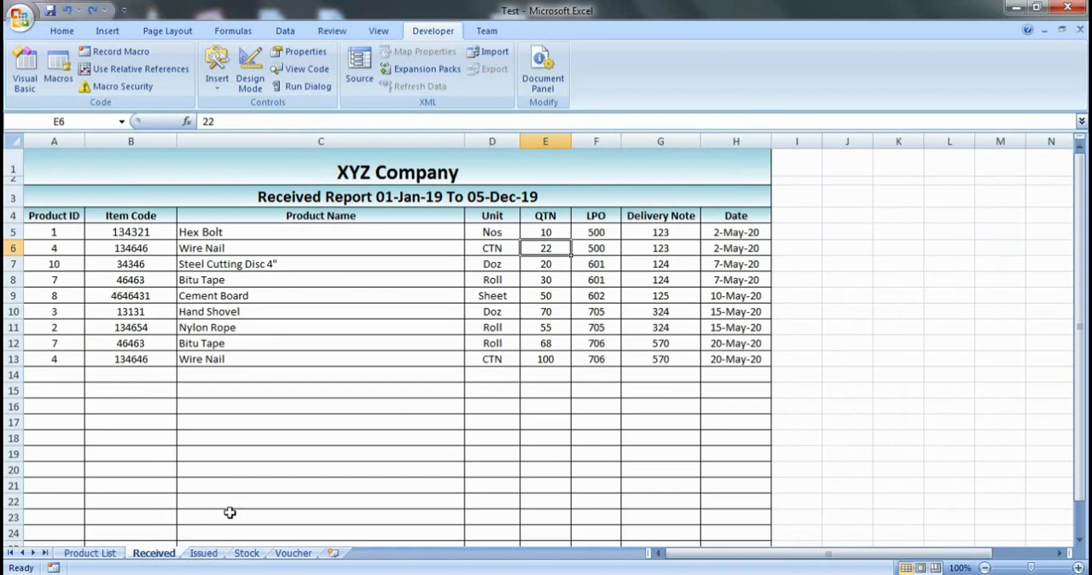
- Set the Stock report's end date to 19-May-20
left_click(246, 552)
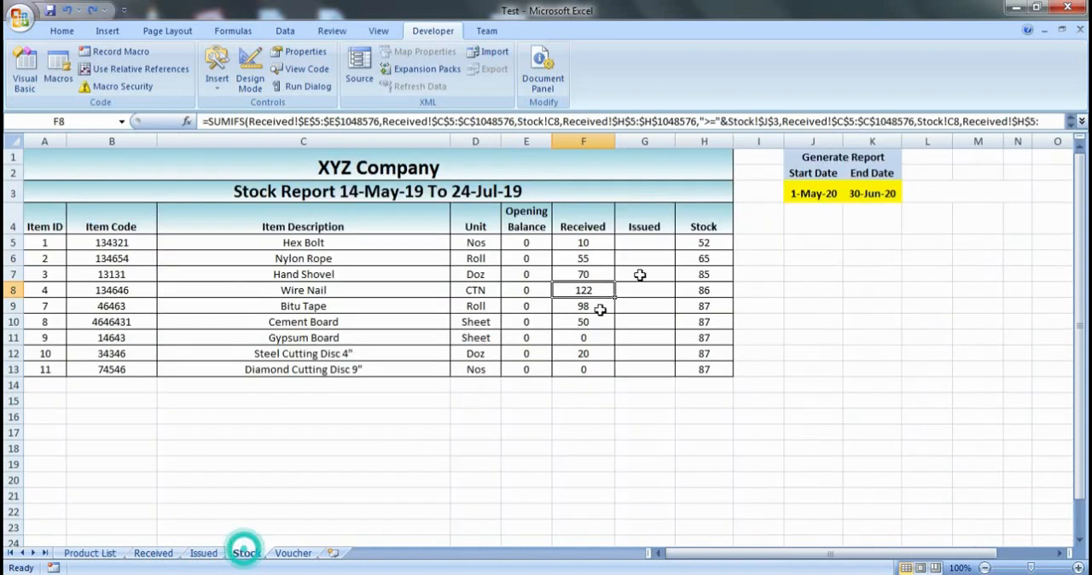
left_click(847, 193)
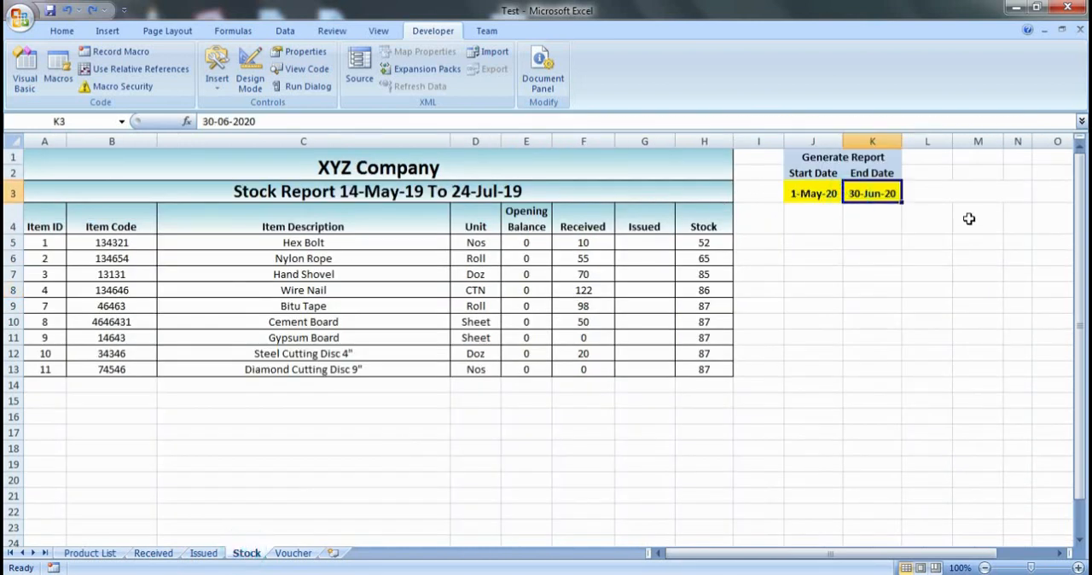
type("19-5-20")
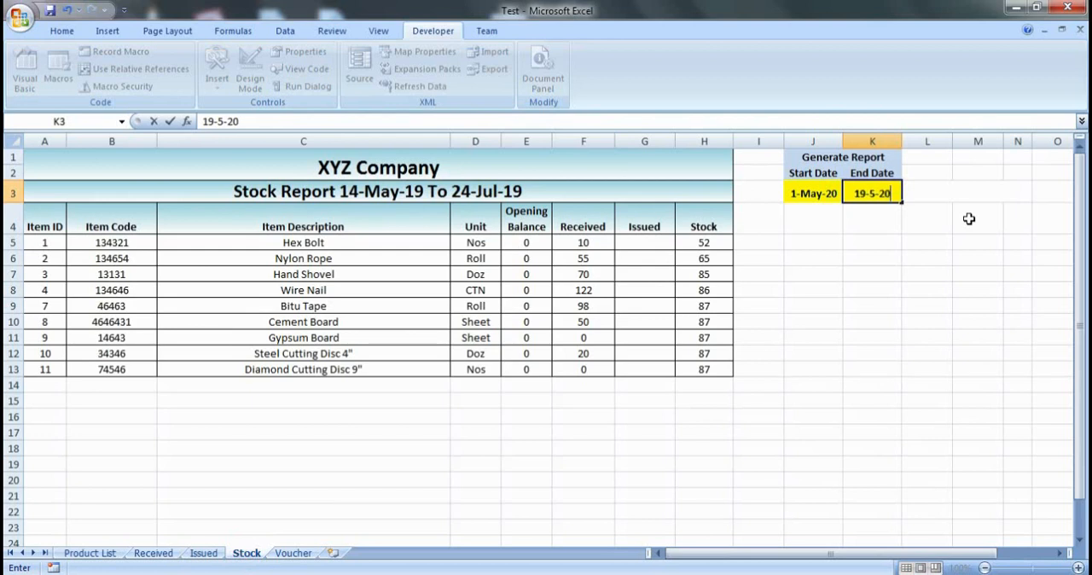
key("Return")
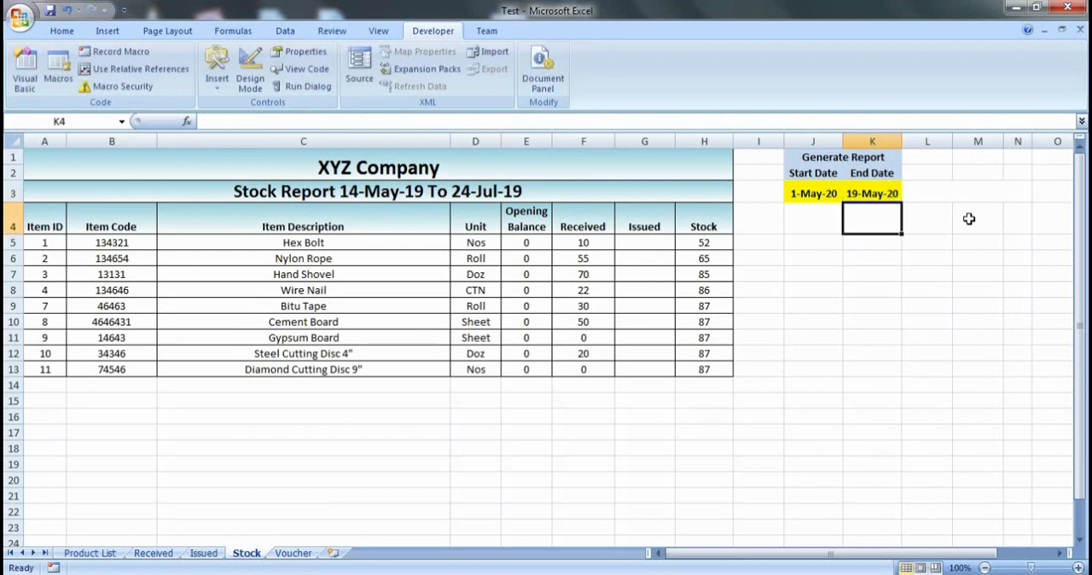
- Check the received totals in F5:F13 of the Stock sheet against the report's start and end dates
left_click(576, 290)
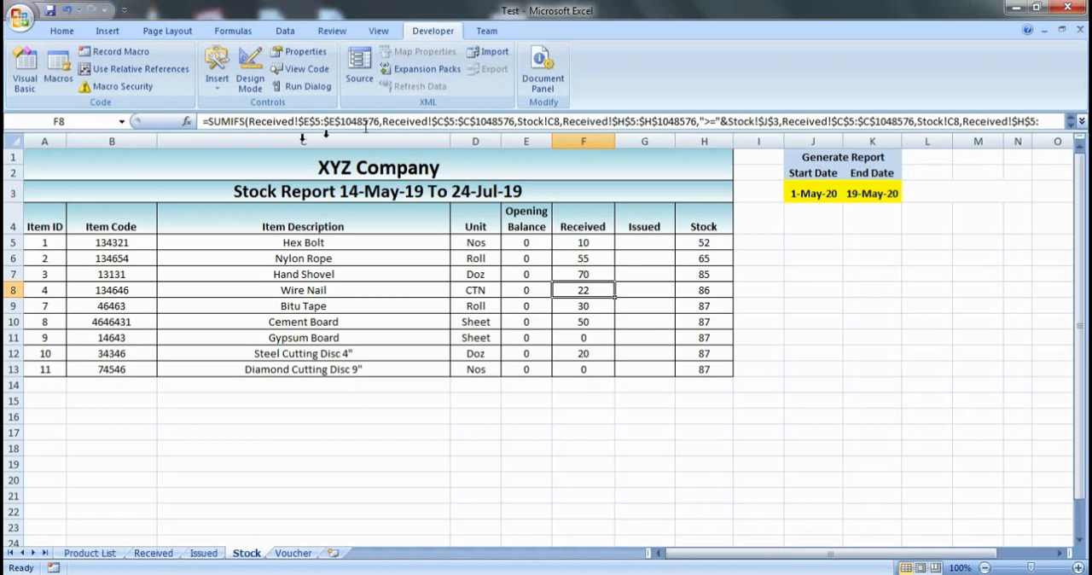
left_click_drag(572, 240, 588, 371)
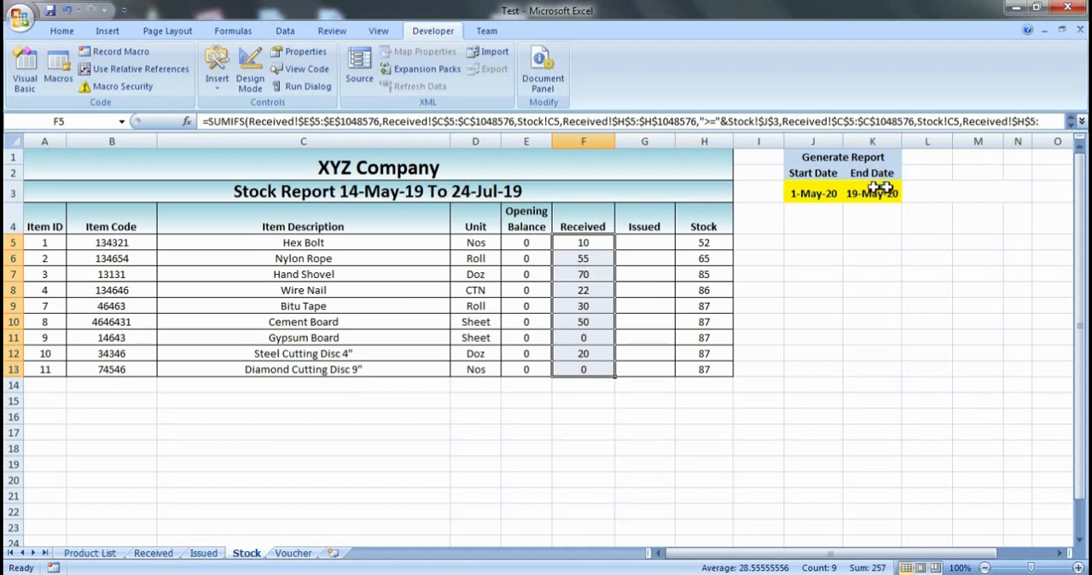
left_click_drag(827, 196, 895, 201)
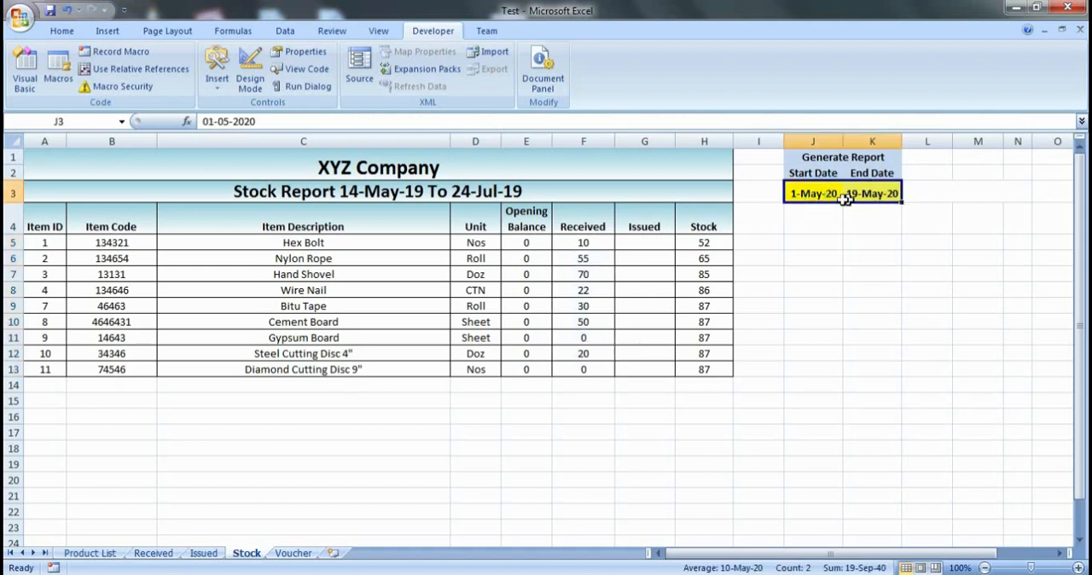
left_click(867, 189)
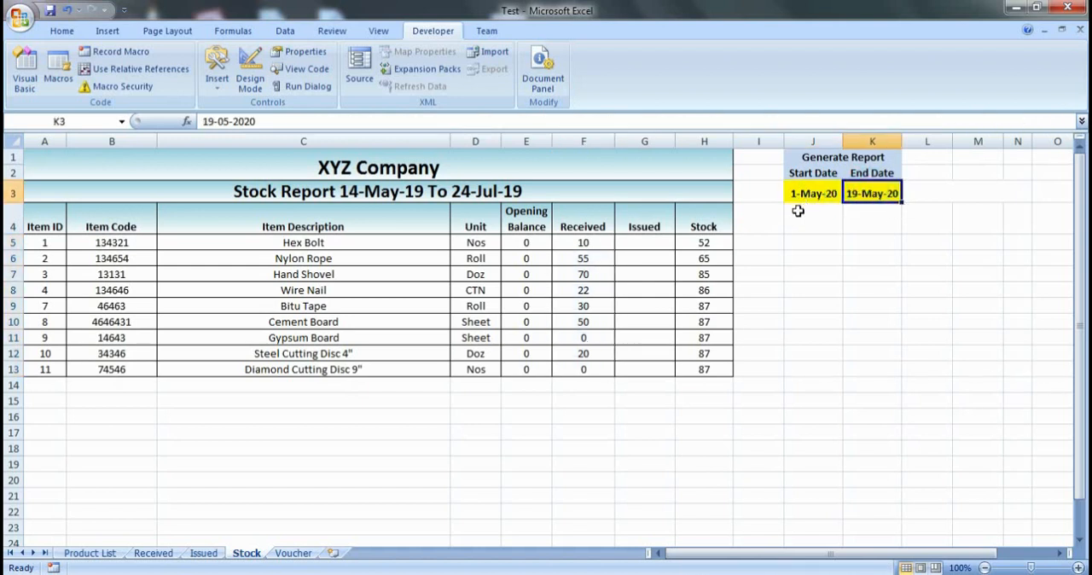
left_click(590, 240)
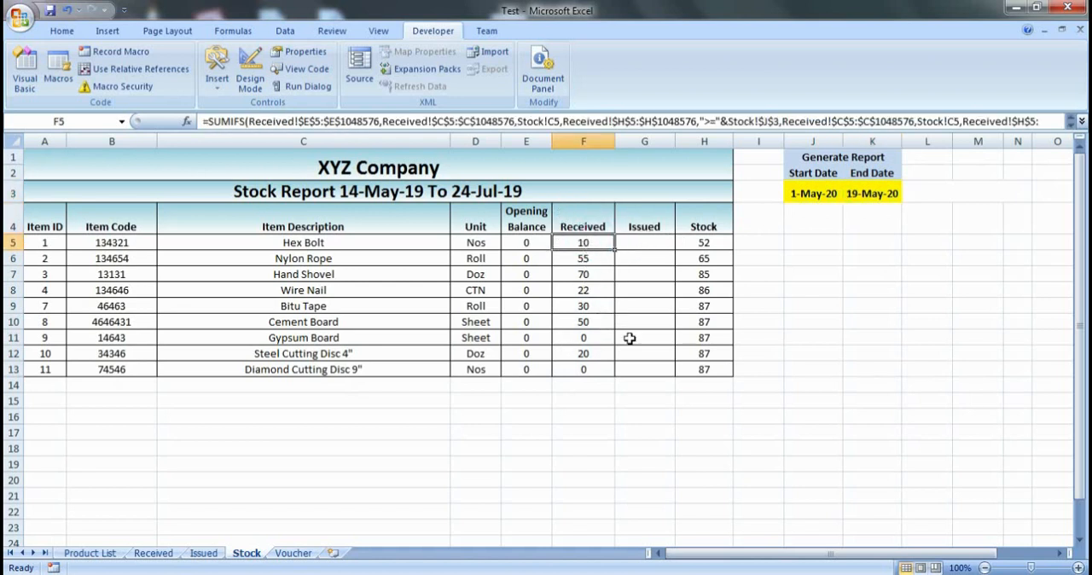
left_click(654, 244)
left_click_drag(654, 244, 654, 366)
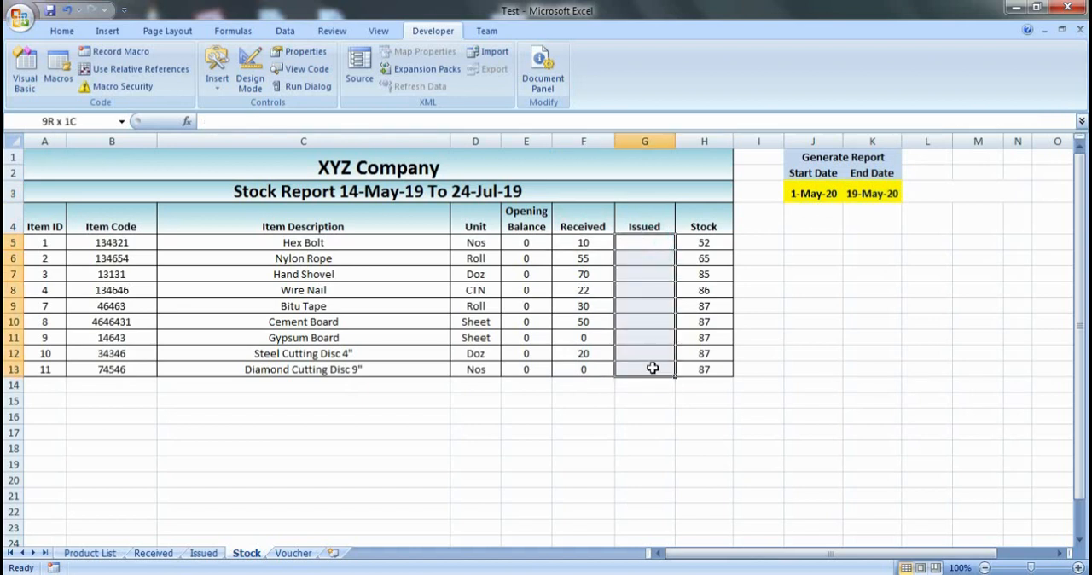
left_click(567, 322)
left_click(583, 243)
left_click(567, 371)
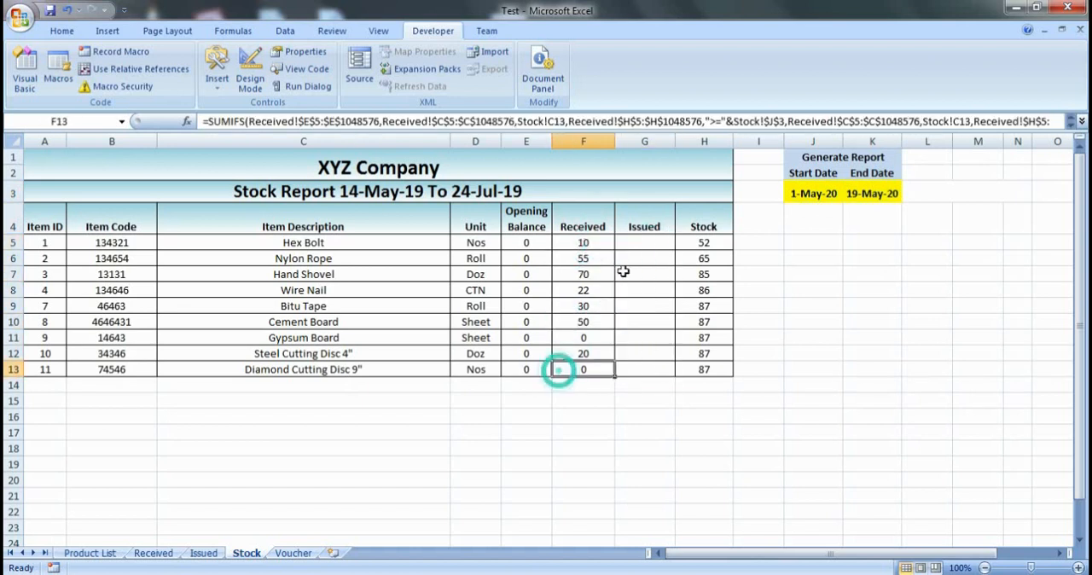
left_click(642, 256)
left_click_drag(584, 231, 592, 295)
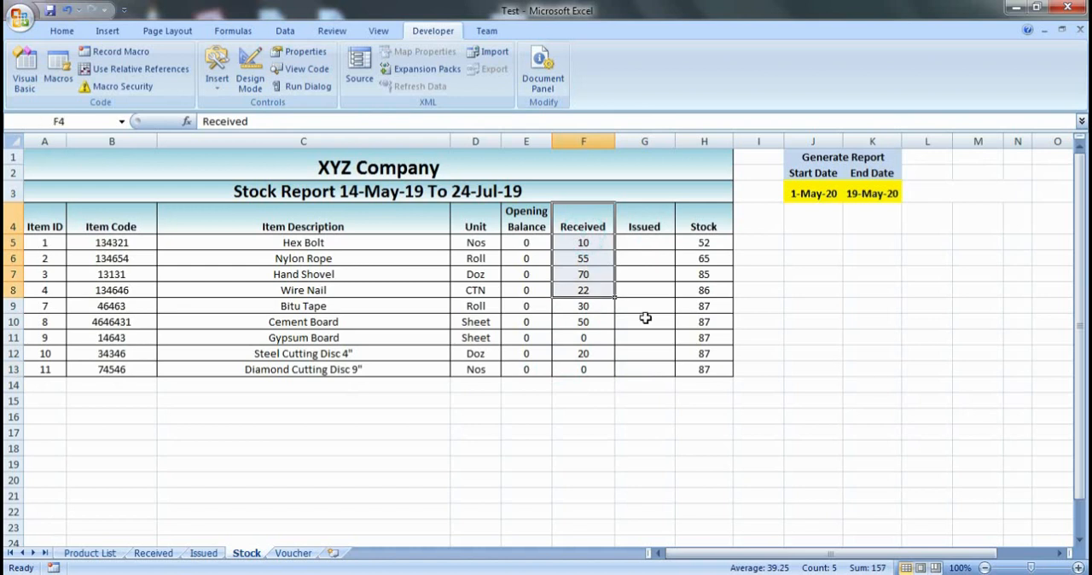
left_click_drag(646, 318, 643, 307)
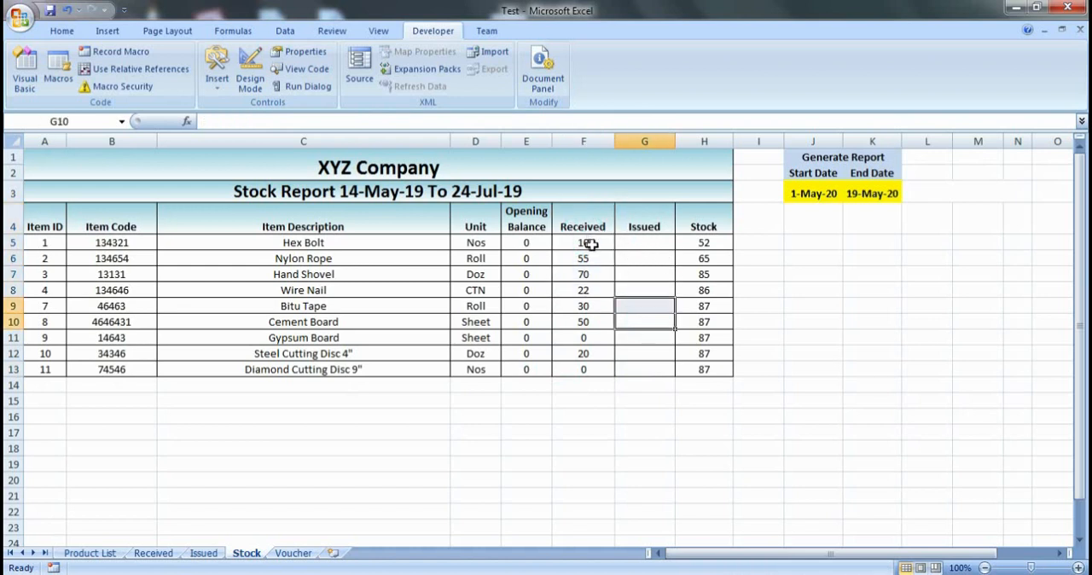
- Review the sum range of the F5 SUMIFS formula against the QTN column in the Received sheet
left_click(581, 243)
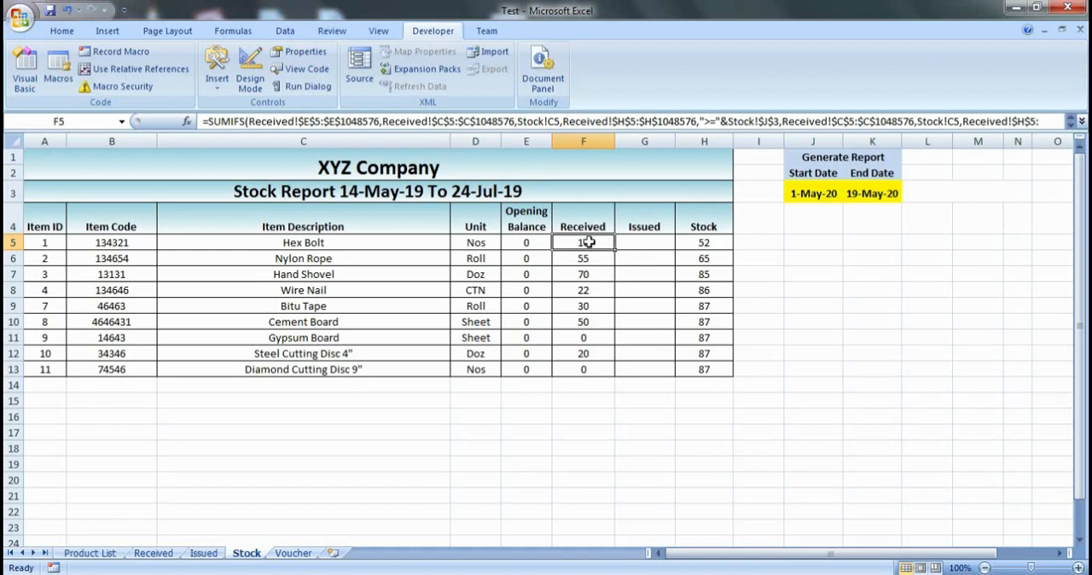
left_click(330, 122)
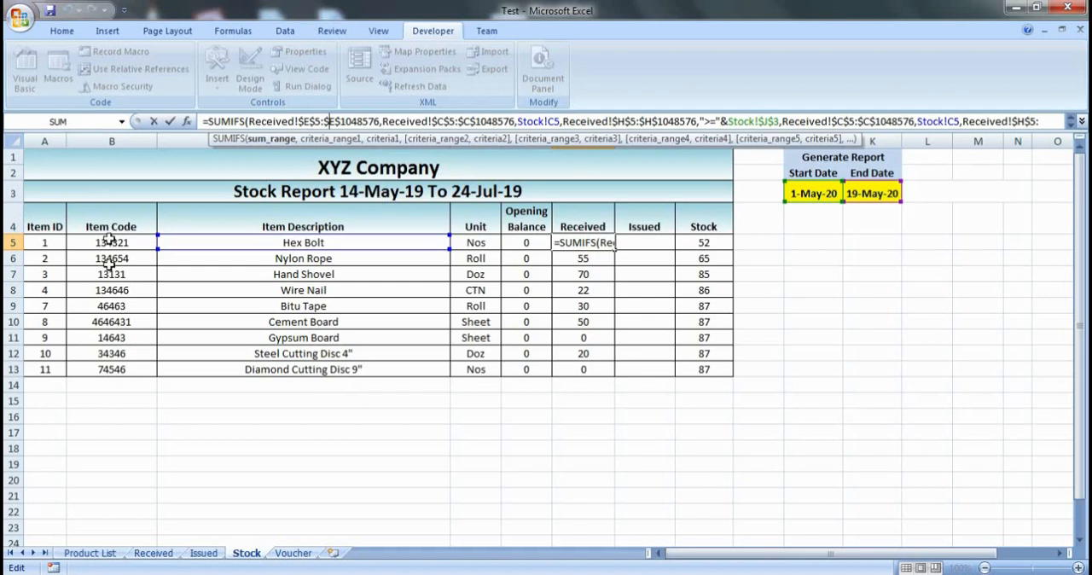
key("ctrl+Return")
left_click(154, 553)
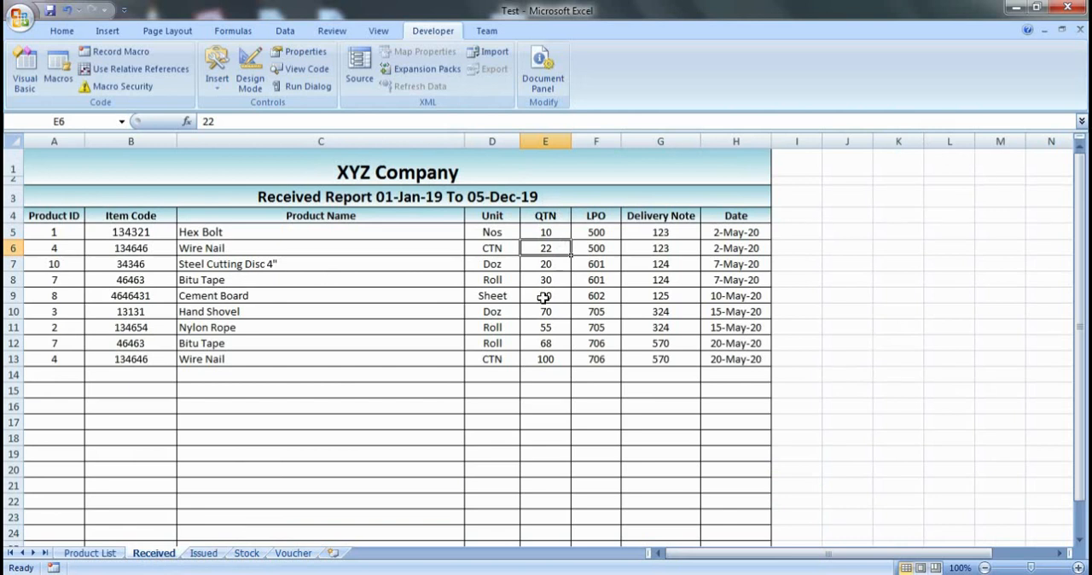
left_click(247, 552)
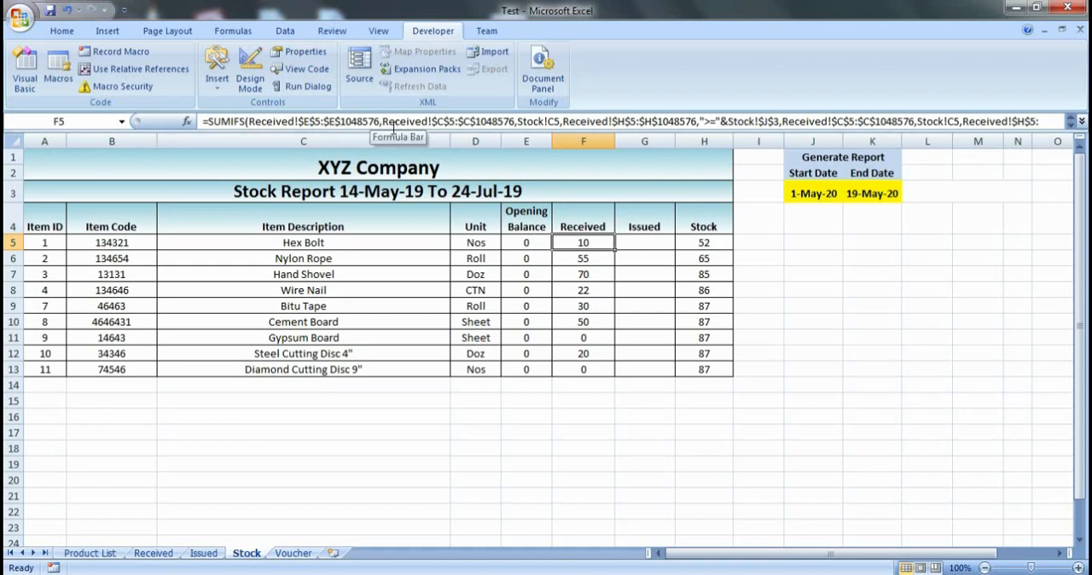
- Examine the item and date criteria of the F5 SUMIFS formula, leaving the formula as it is
double_click(583, 243)
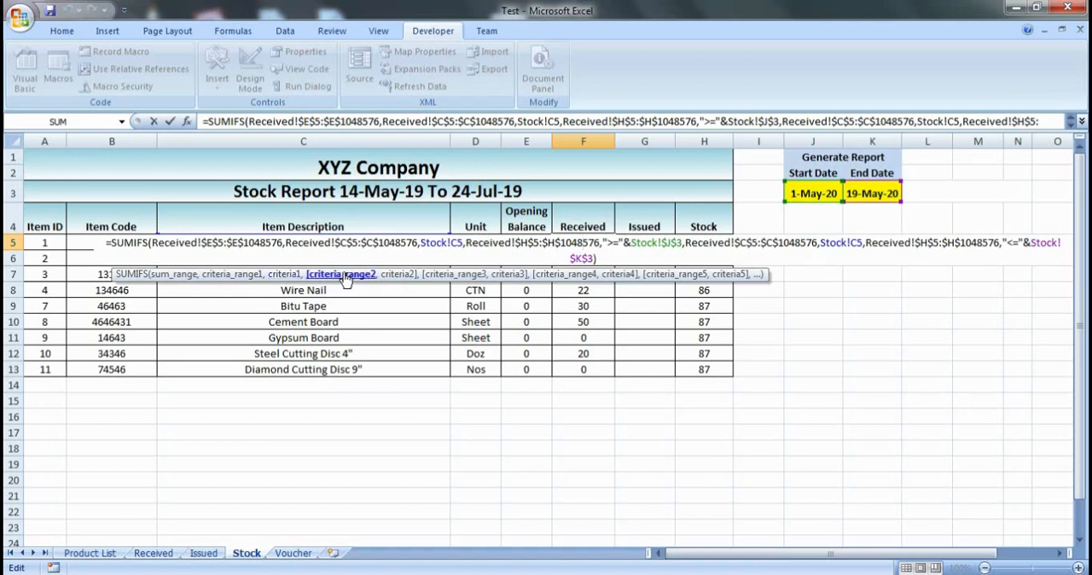
key("Escape")
left_click(336, 245)
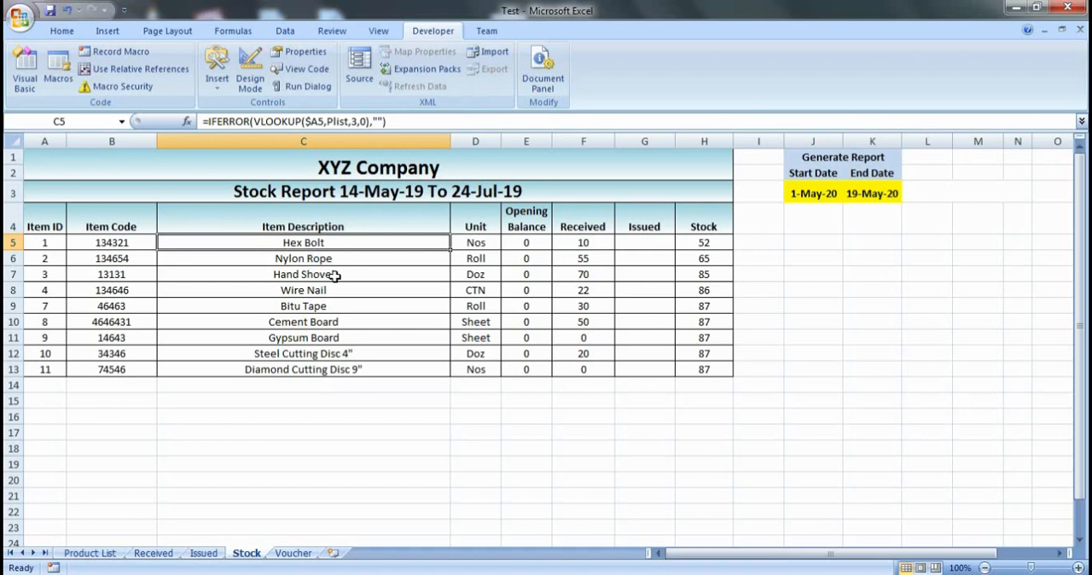
double_click(566, 242)
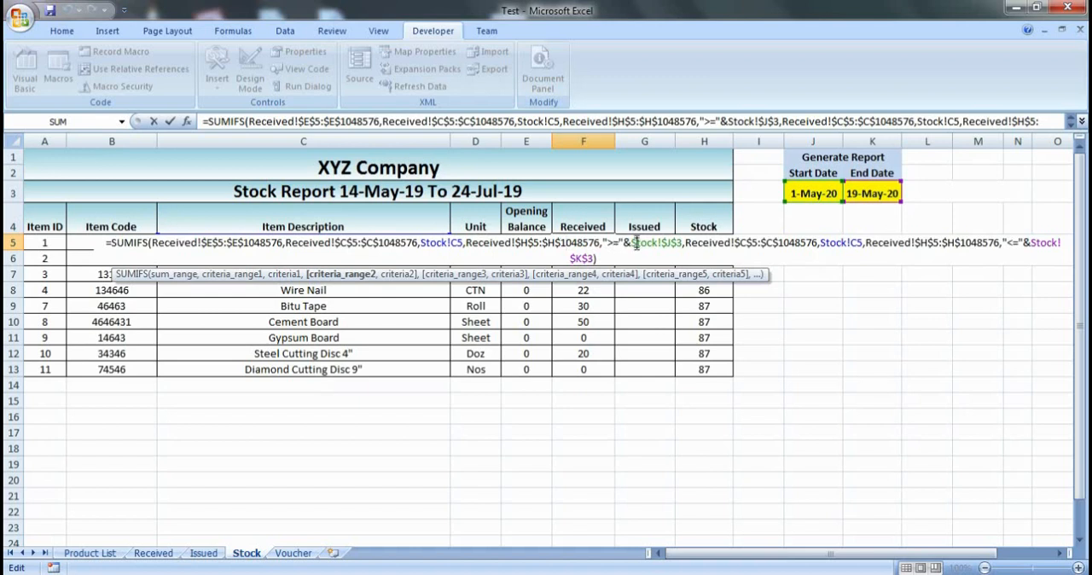
left_click(631, 243)
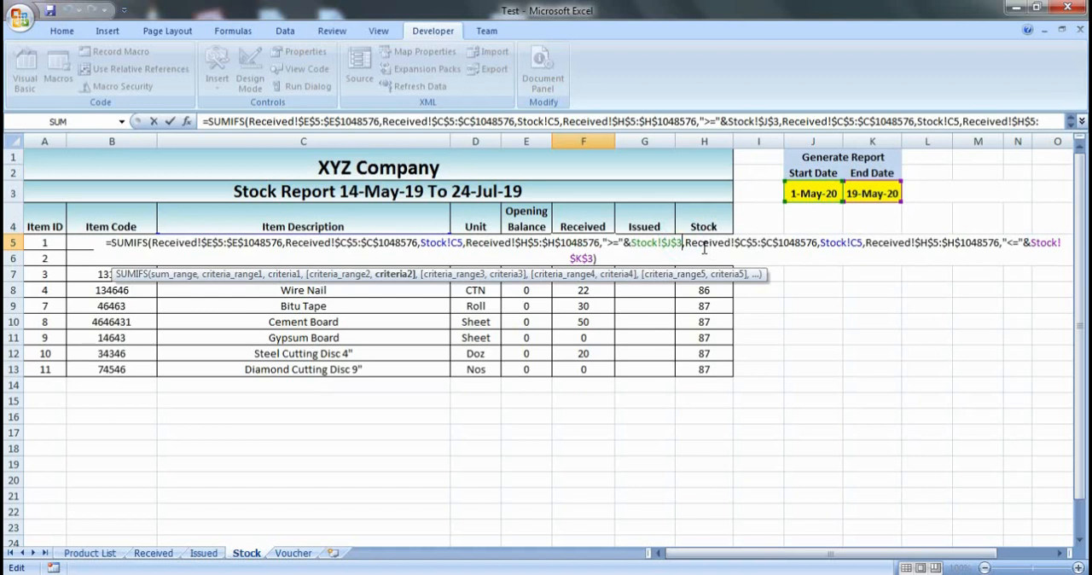
left_click(711, 247)
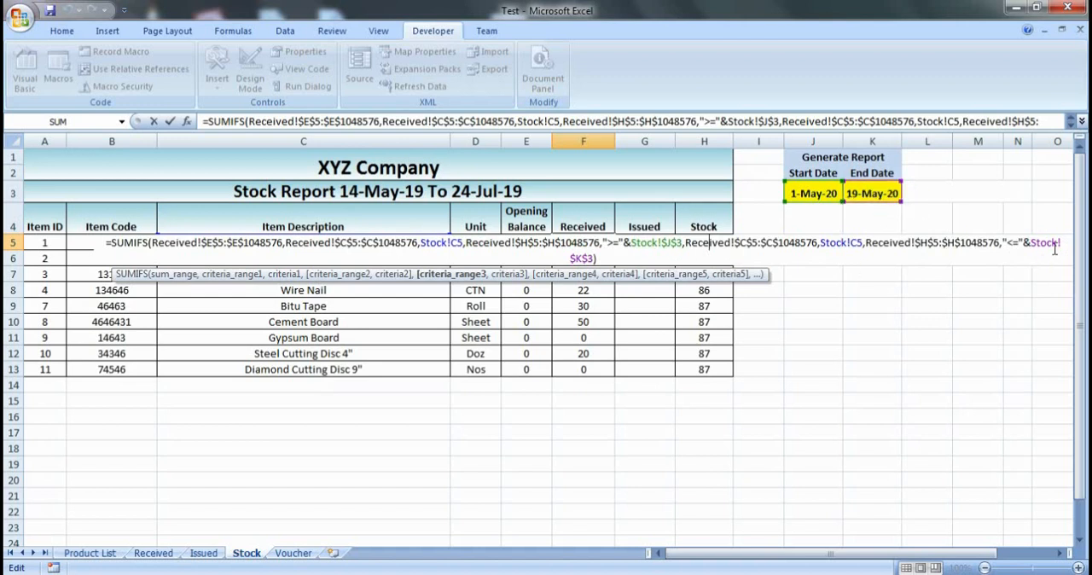
key("Return")
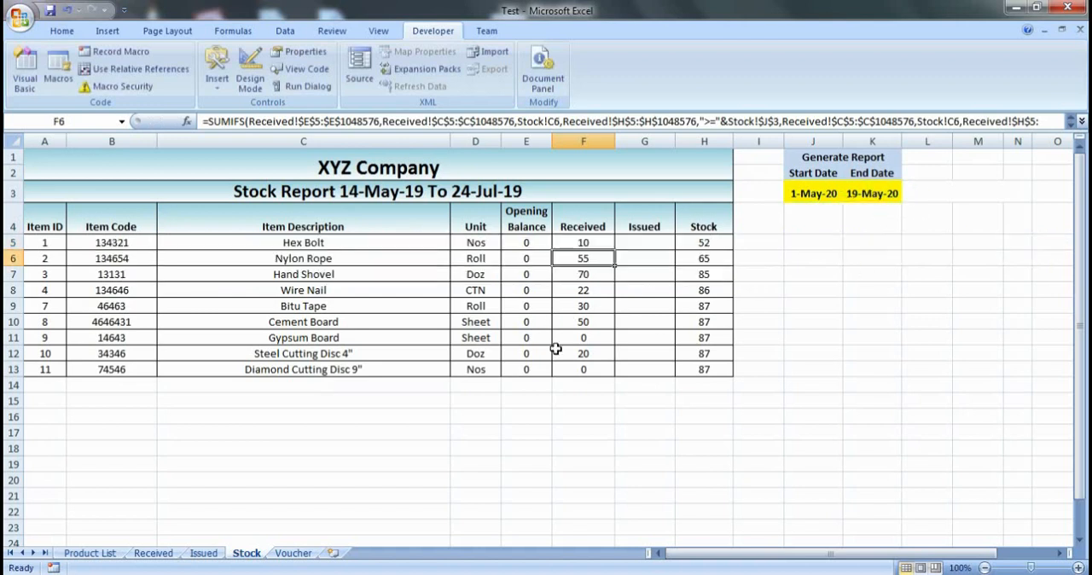
left_click_drag(589, 244, 573, 376)
left_click(602, 243)
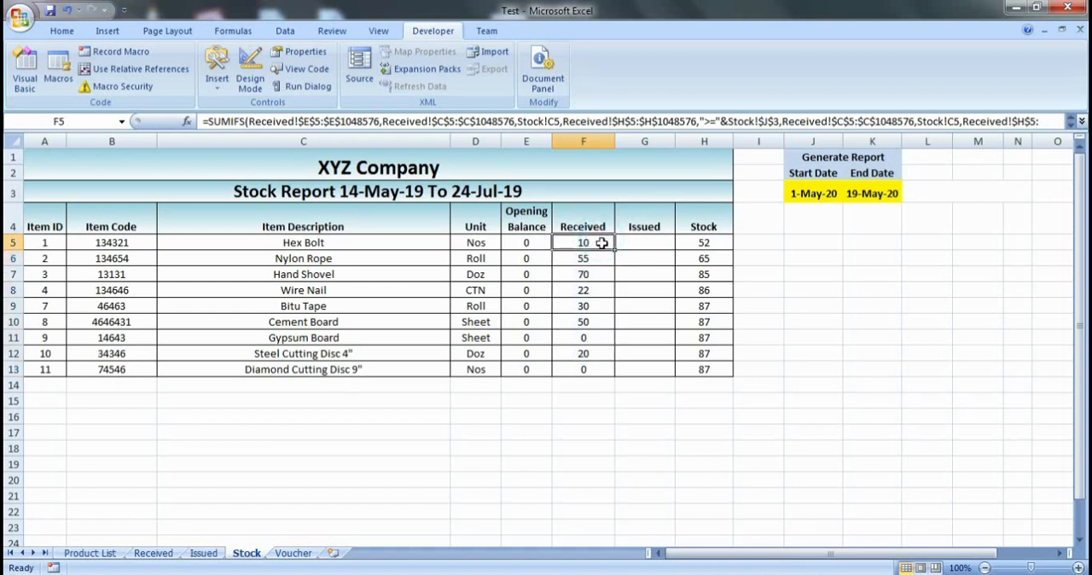